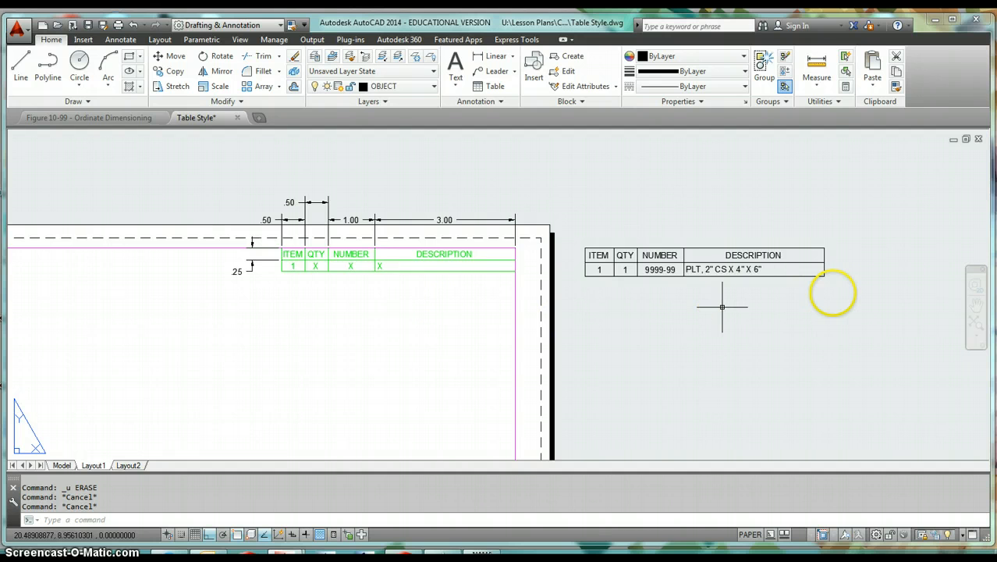
- Measure the height of the data row in the sample parts table outside the sheet
{"action": "left_click", "coordinate": [816, 62]}
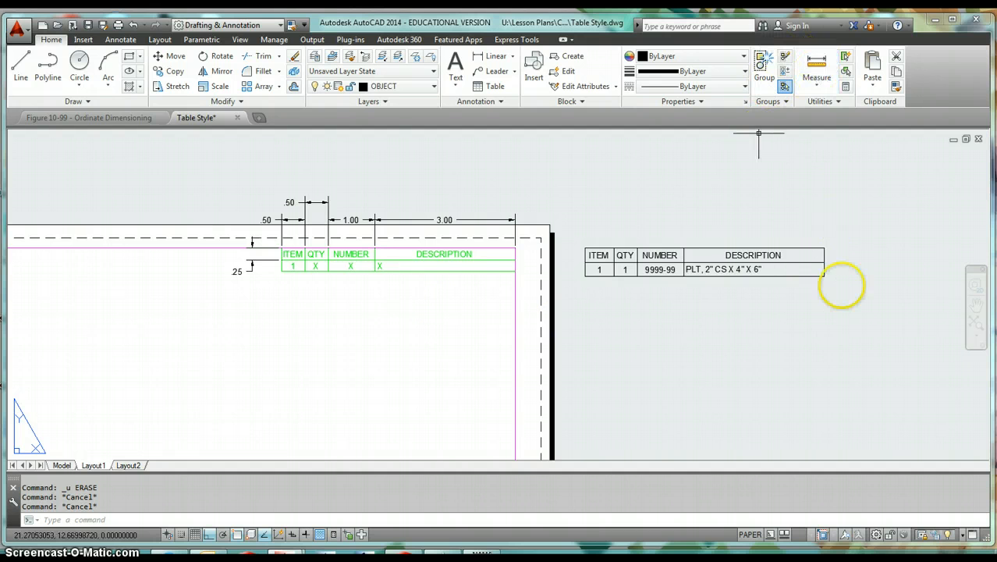
{"action": "left_click", "coordinate": [823, 276]}
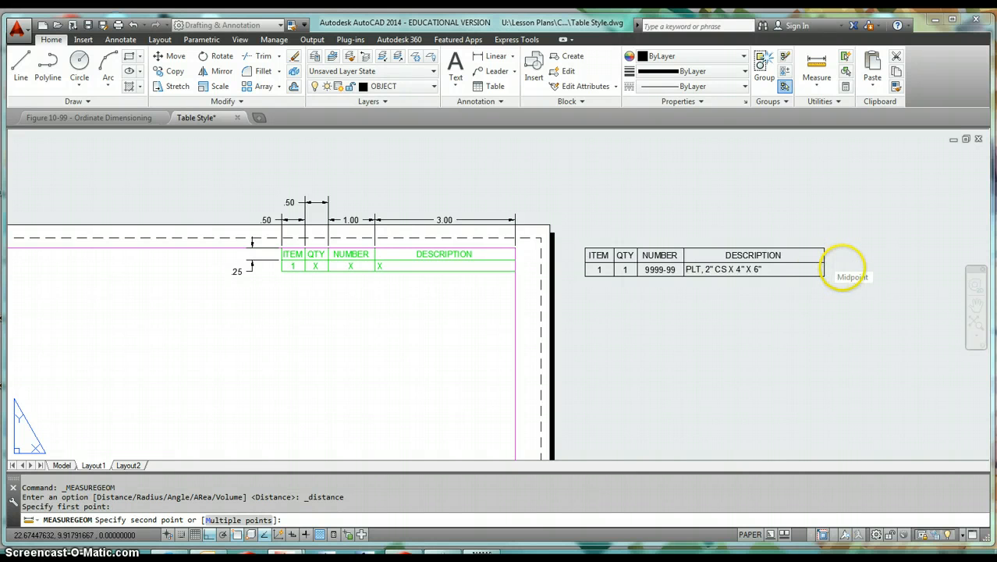
{"action": "left_click", "coordinate": [839, 270]}
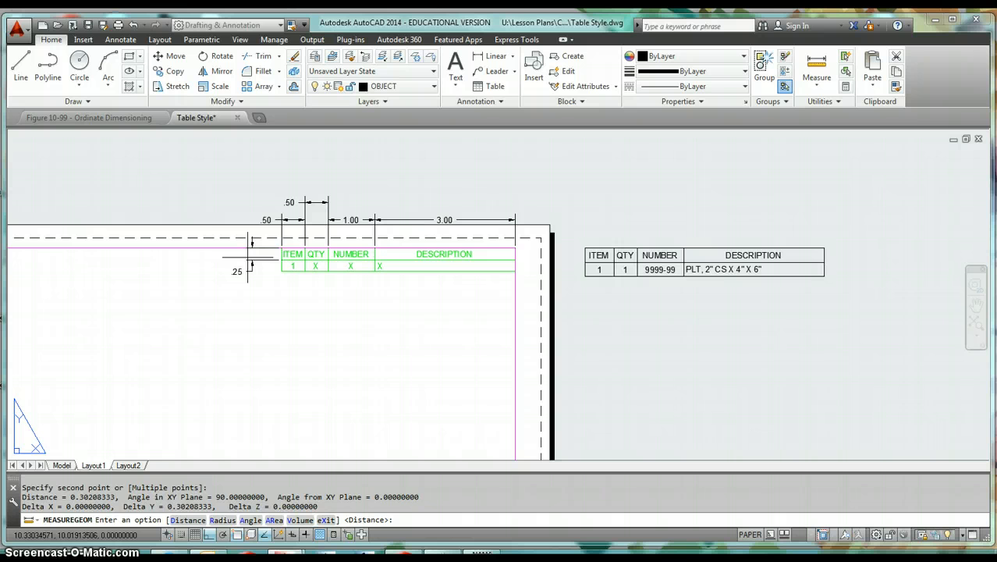
{"action": "key", "text": "Escape"}
- Erase the sample parts table located outside the sheet border
{"action": "type", "text": "e"}
{"action": "key", "text": "Return"}
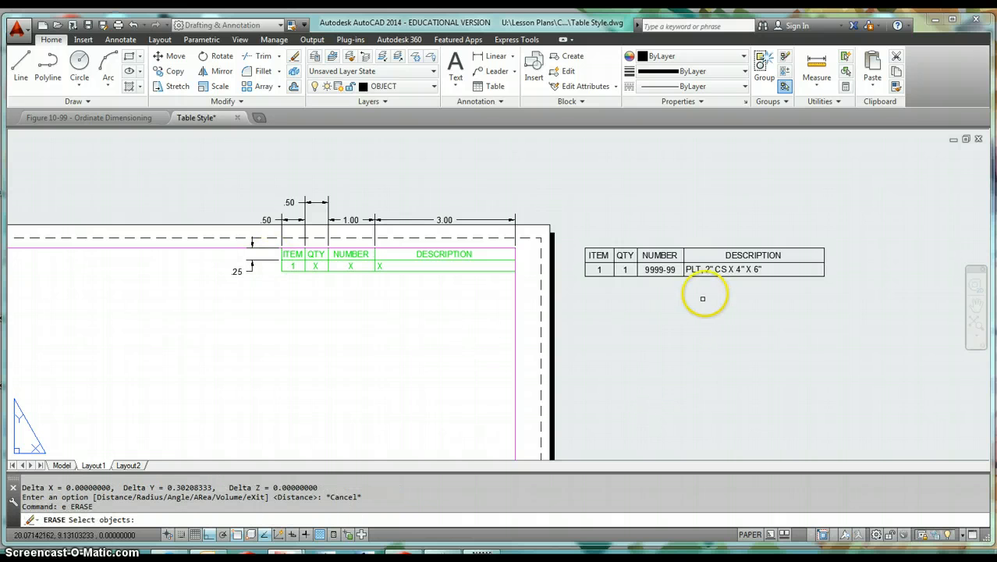
{"action": "left_click", "coordinate": [710, 223]}
{"action": "left_click", "coordinate": [680, 288]}
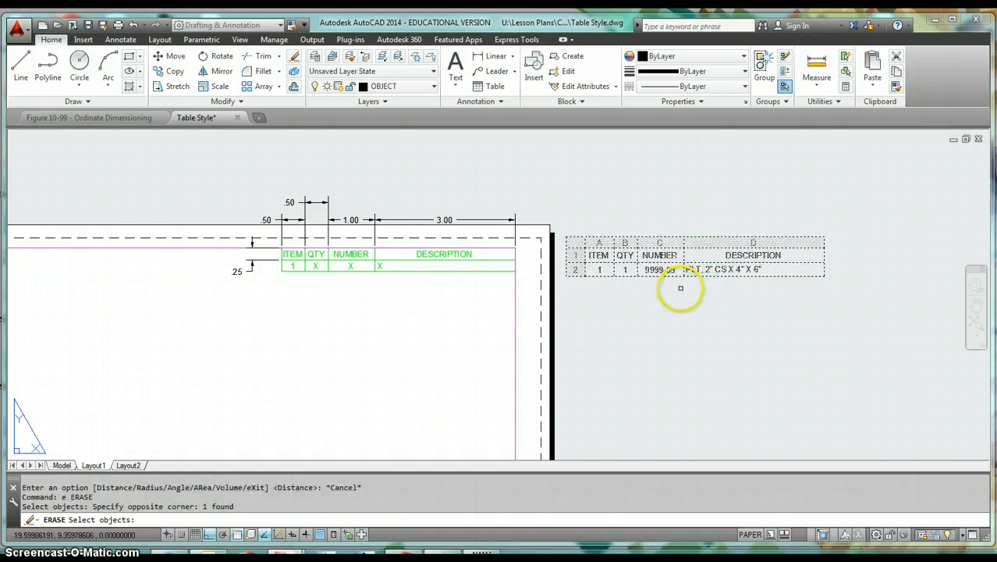
{"action": "key", "text": "Return"}
- Delete the existing BOM table style from the drawing and finish managing table styles
{"action": "left_click", "coordinate": [482, 101]}
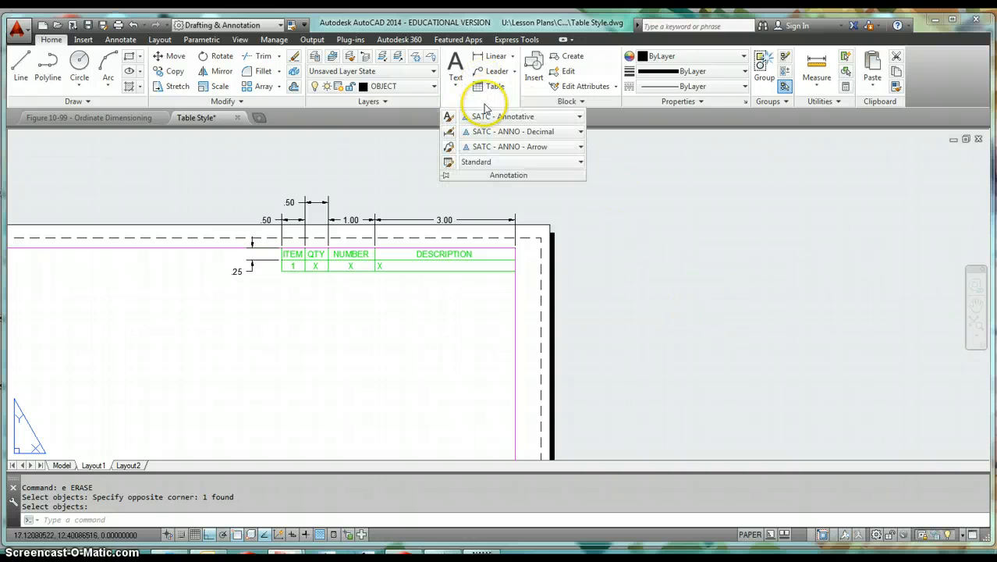
{"action": "left_click", "coordinate": [447, 162]}
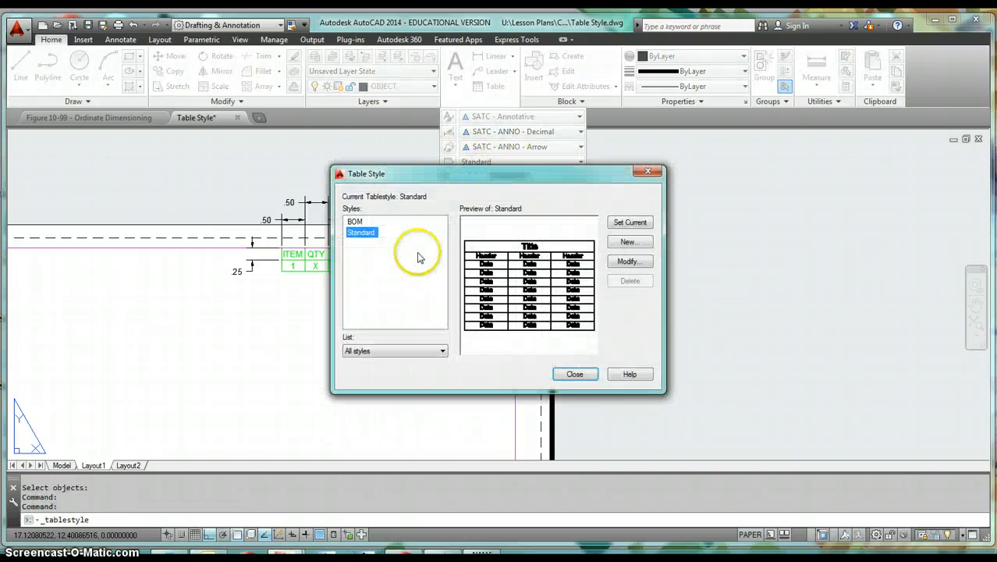
{"action": "left_click", "coordinate": [355, 222]}
{"action": "left_click", "coordinate": [630, 281]}
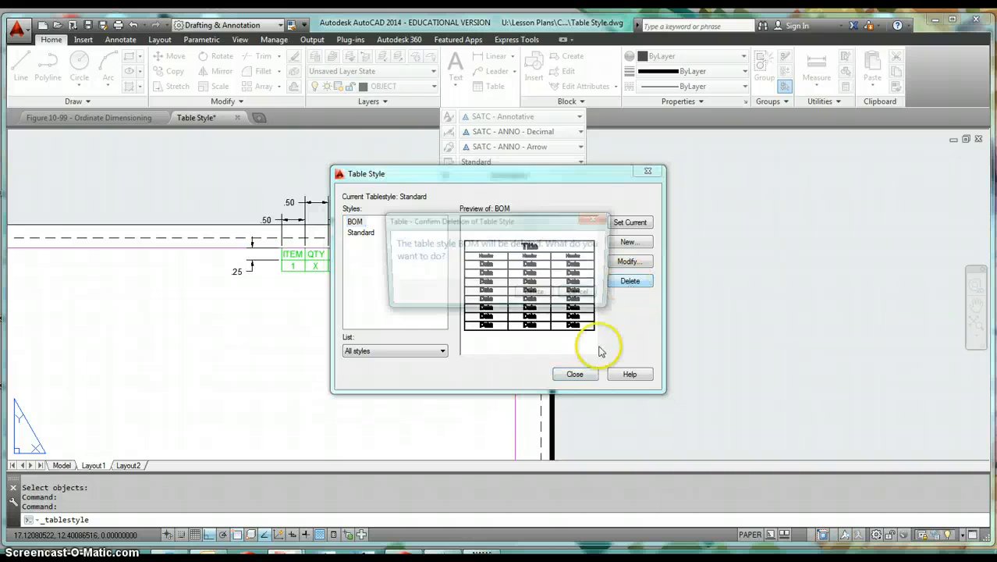
{"action": "left_click", "coordinate": [533, 292]}
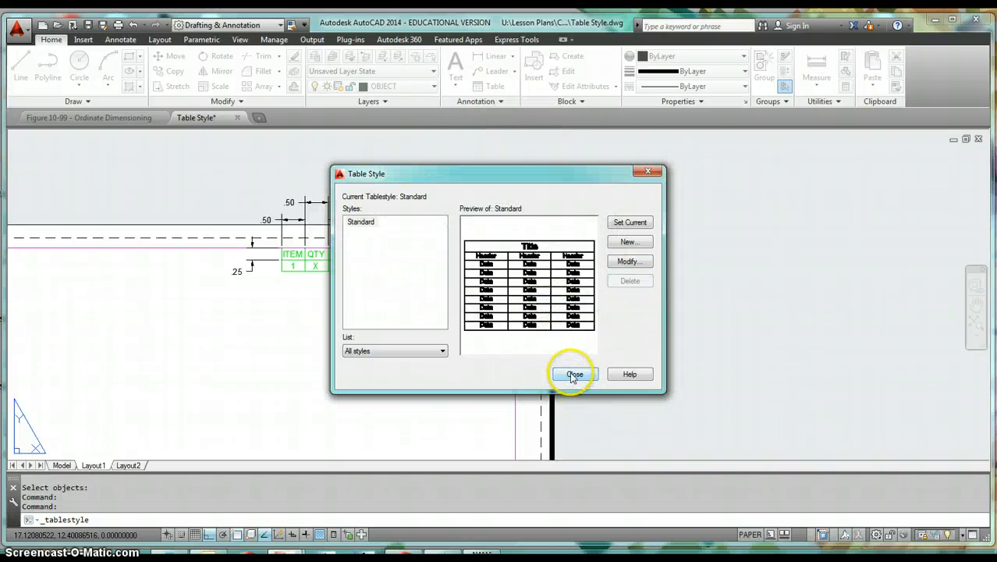
{"action": "left_click", "coordinate": [573, 375]}
{"action": "middle_click", "coordinate": [667, 362]}
{"action": "middle_click", "coordinate": [667, 363]}
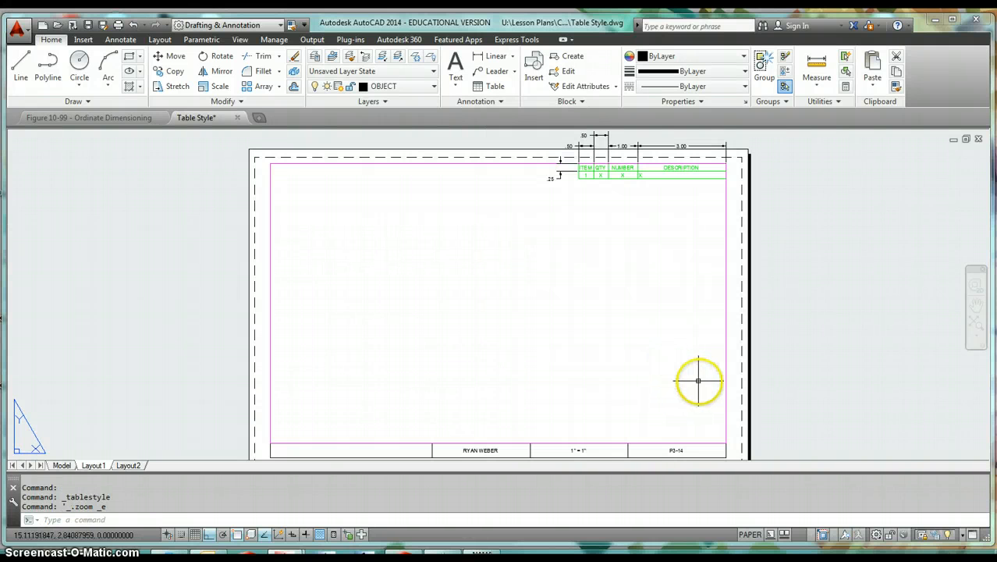
{"action": "left_click", "coordinate": [43, 28]}
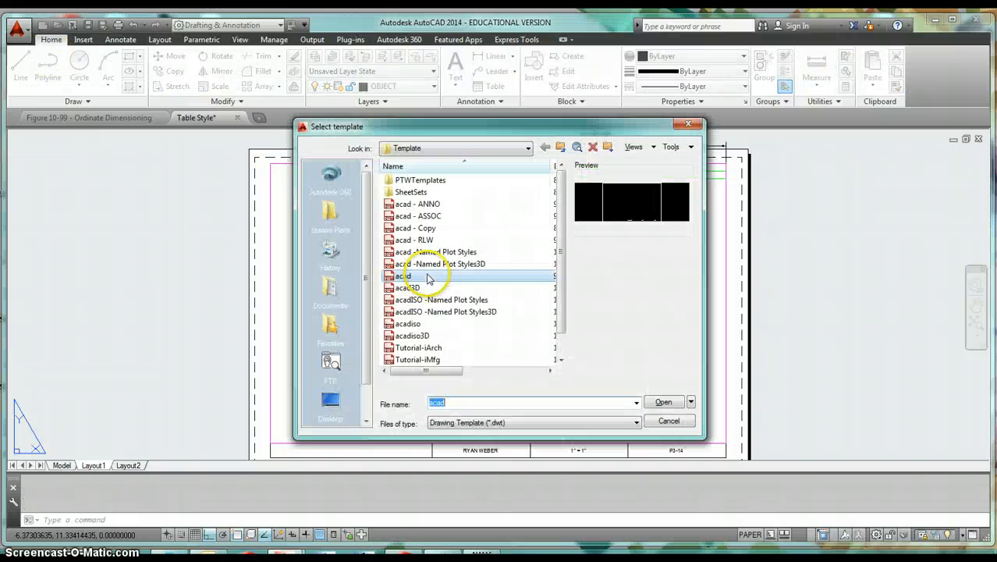
{"action": "left_click", "coordinate": [437, 206]}
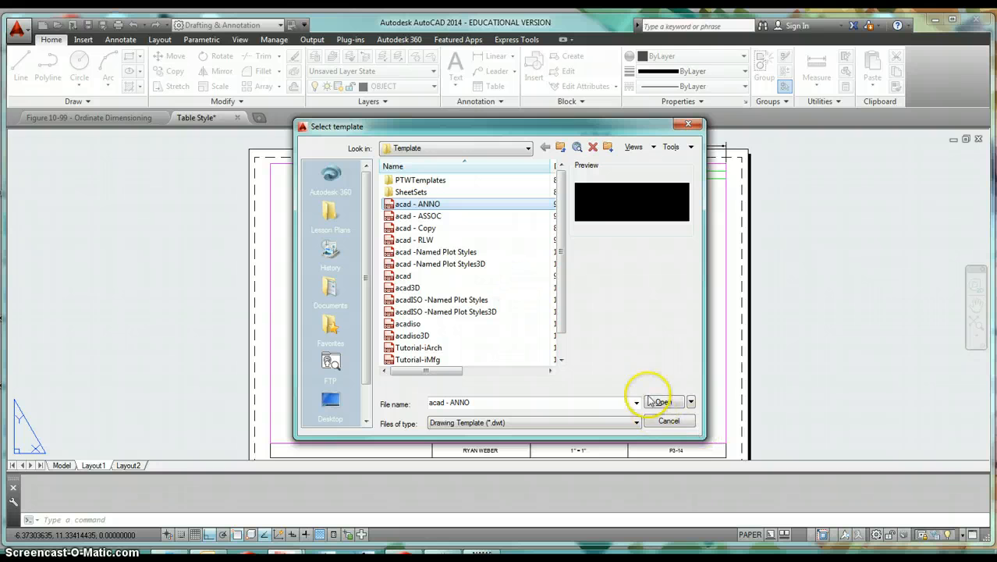
{"action": "left_click", "coordinate": [666, 422]}
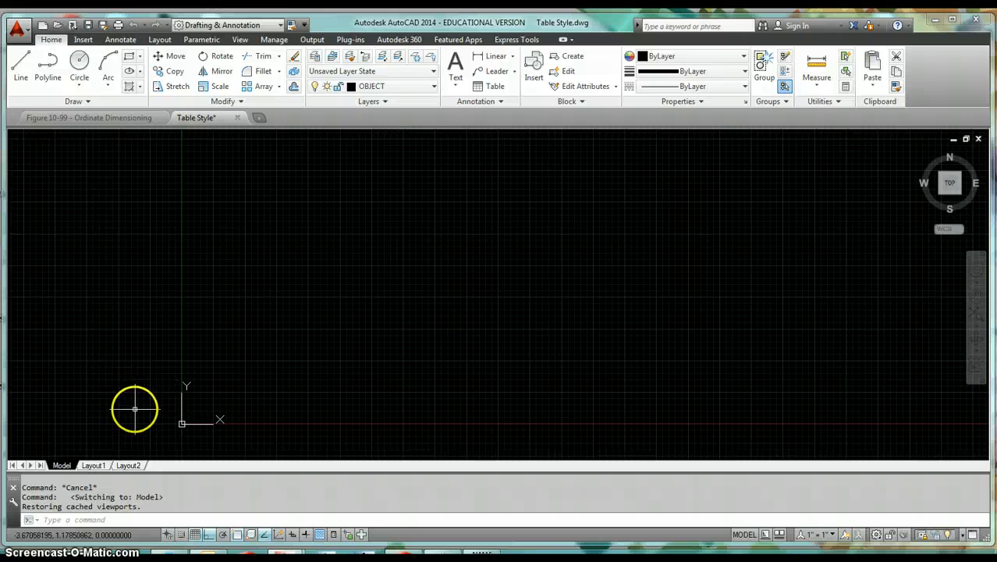
{"action": "left_click", "coordinate": [89, 466]}
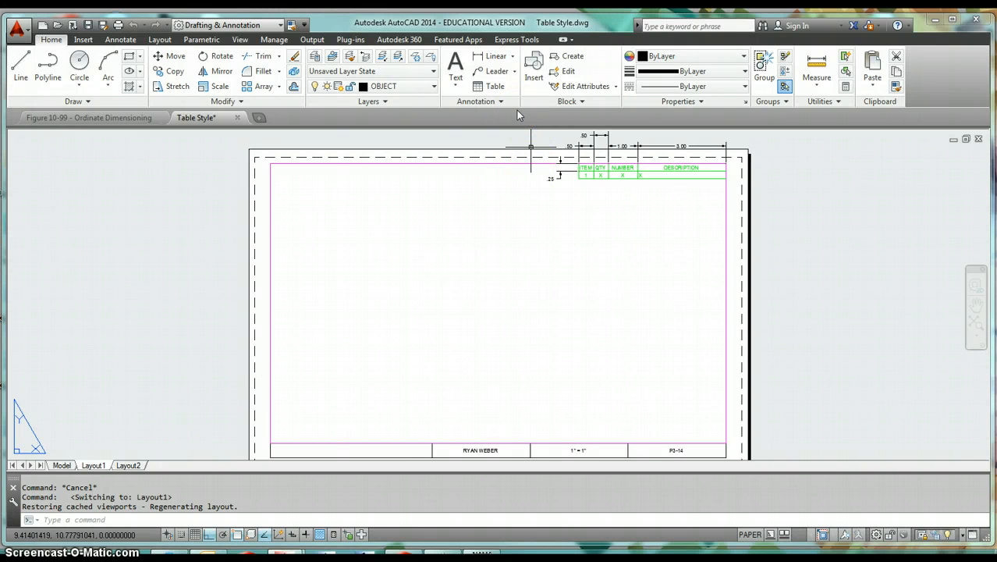
- Create a new table style named BOM, starting from the Standard style
{"action": "left_click", "coordinate": [491, 102]}
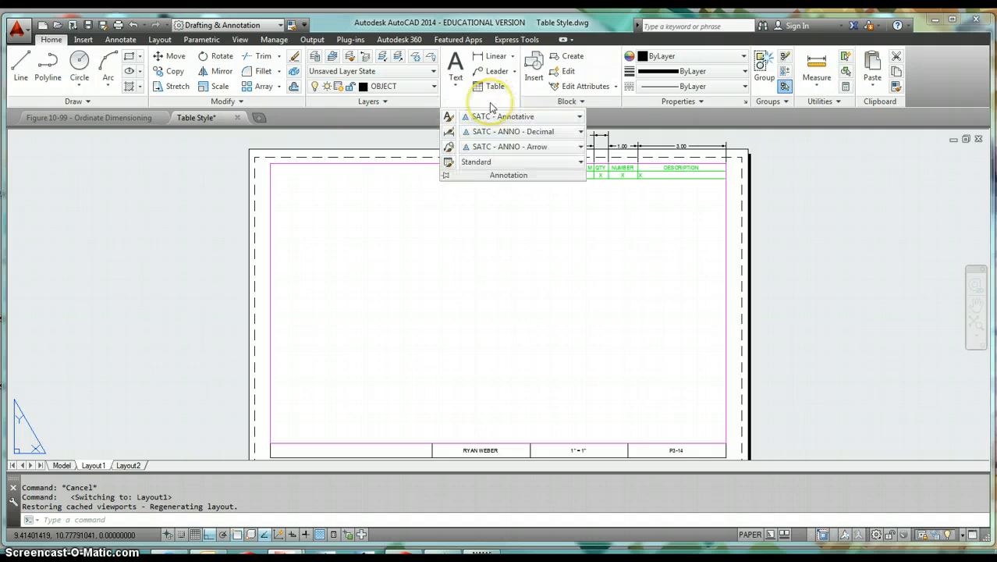
{"action": "left_click", "coordinate": [449, 164]}
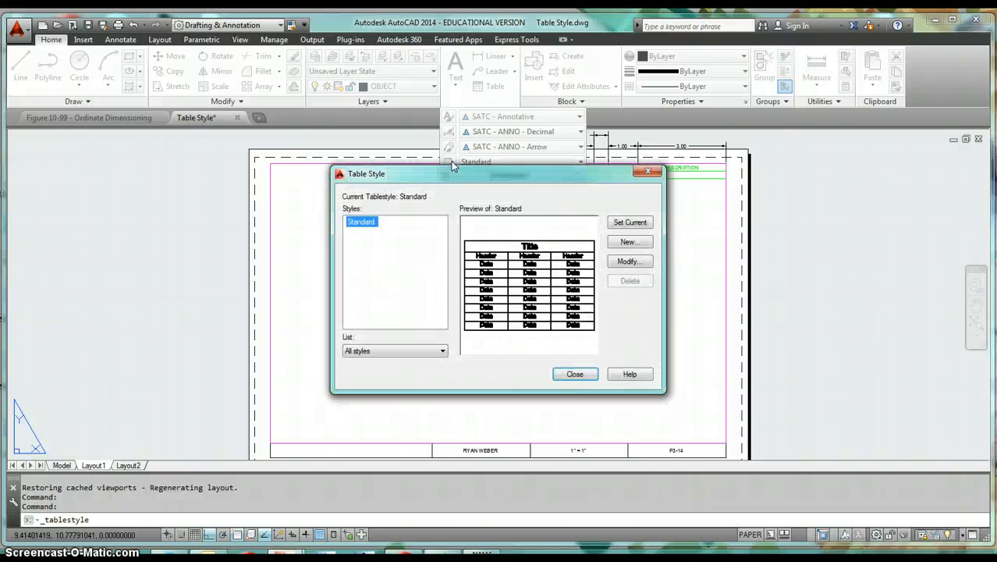
{"action": "left_click_drag", "start_coordinate": [450, 180], "coordinate": [394, 138]}
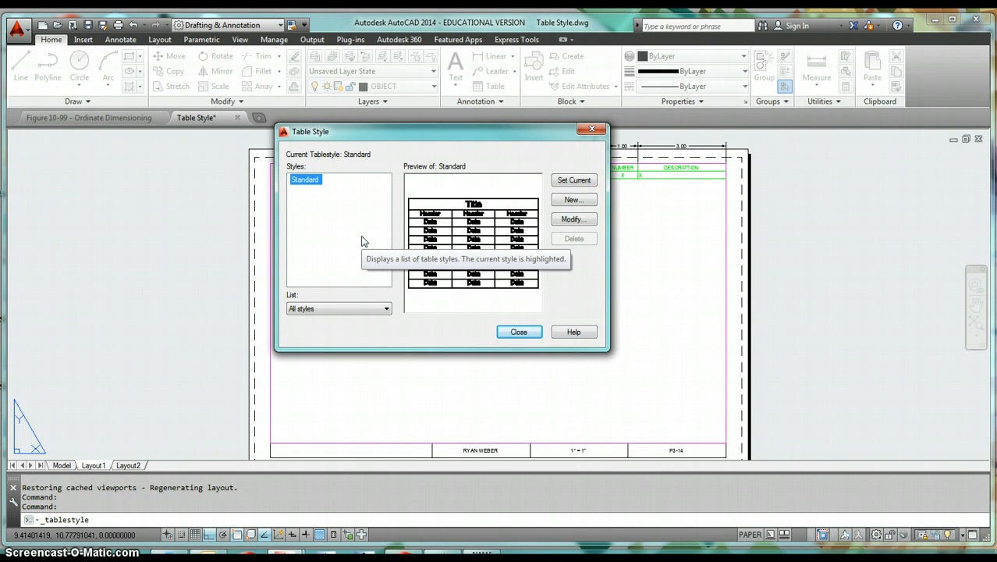
{"action": "left_click", "coordinate": [581, 201]}
{"action": "left_click", "coordinate": [584, 204]}
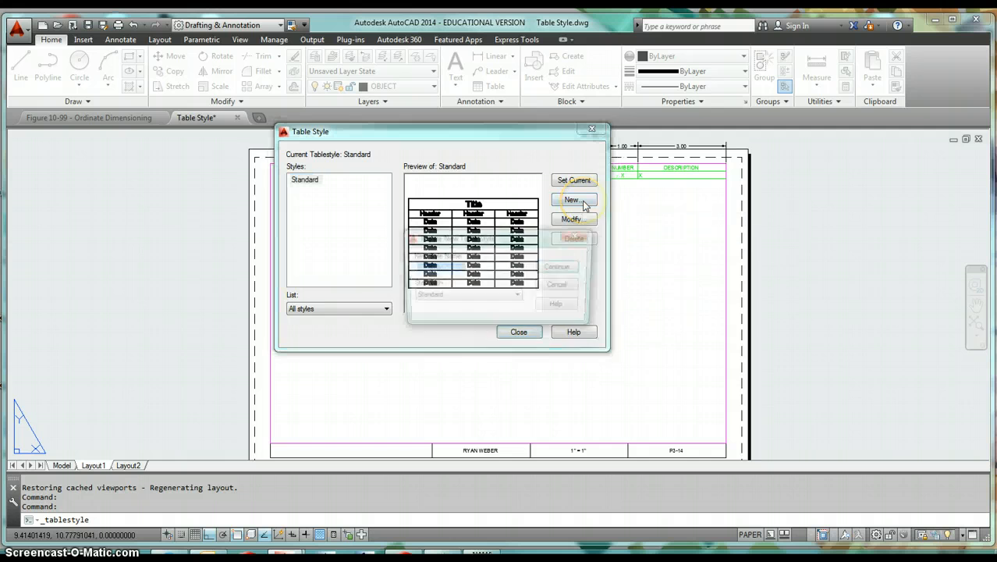
{"action": "type", "text": "BOM"}
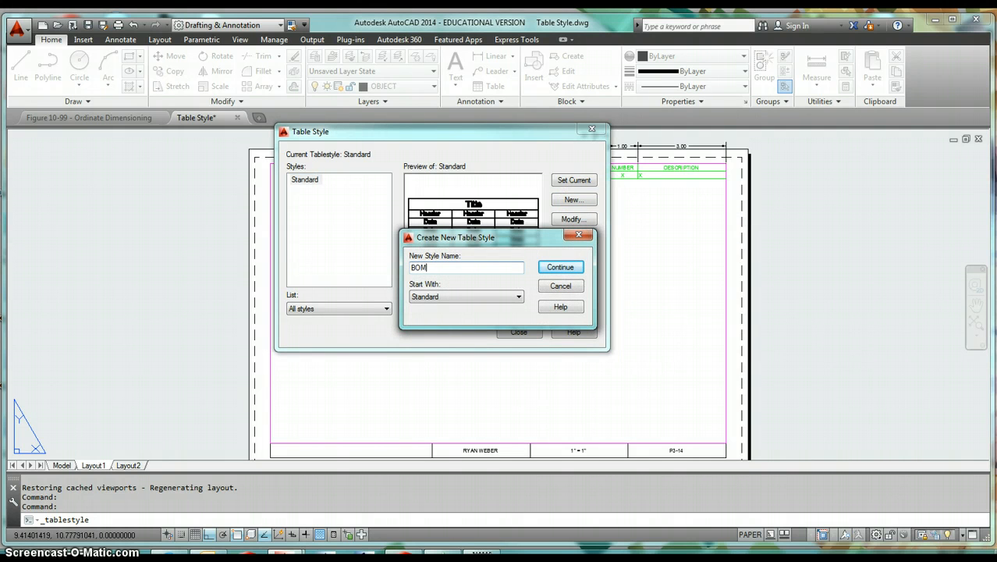
{"action": "left_click", "coordinate": [557, 269]}
{"action": "left_click", "coordinate": [558, 269]}
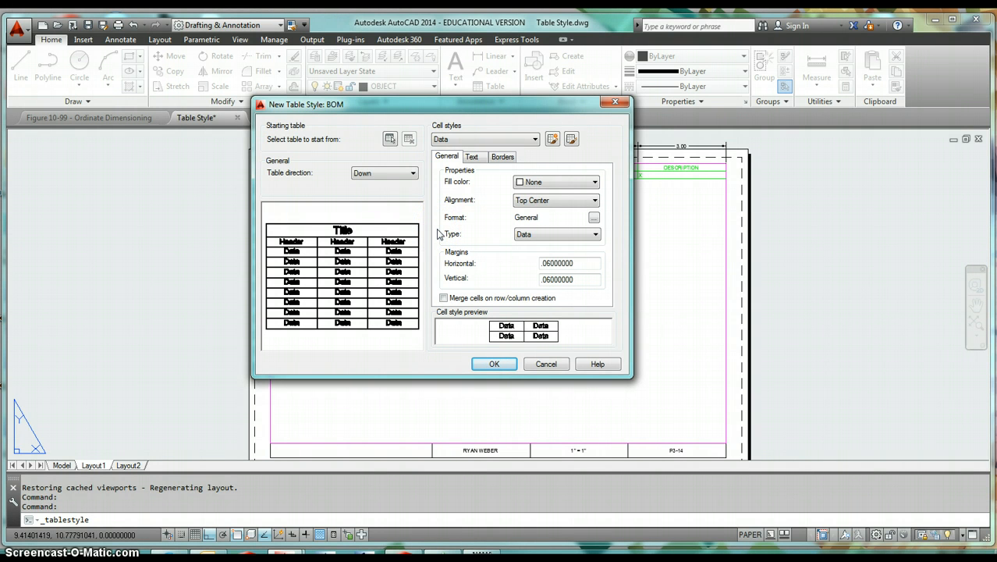
- Try the Up table direction for the BOM style and set the direction back to Down
{"action": "left_click", "coordinate": [365, 173]}
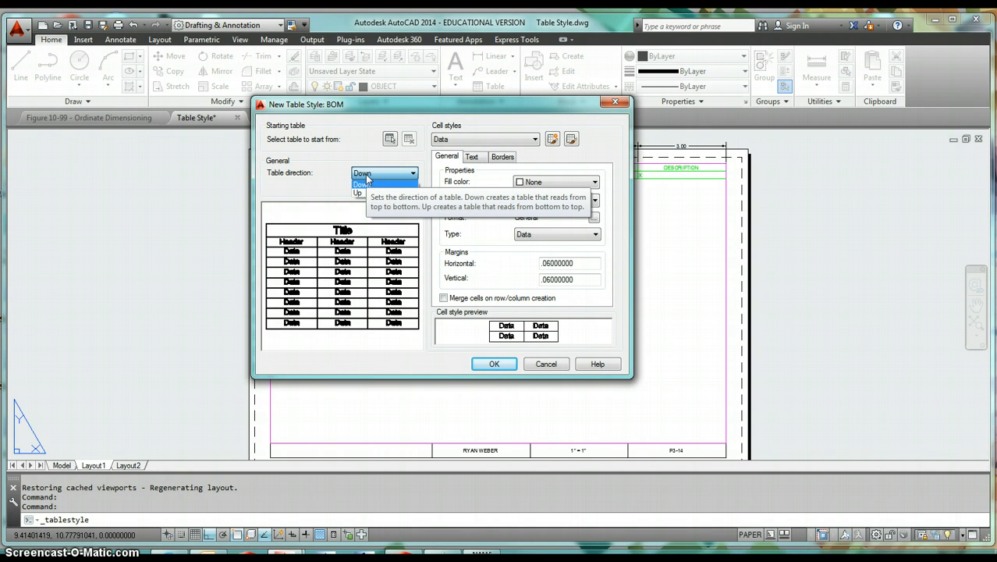
{"action": "left_click", "coordinate": [366, 193]}
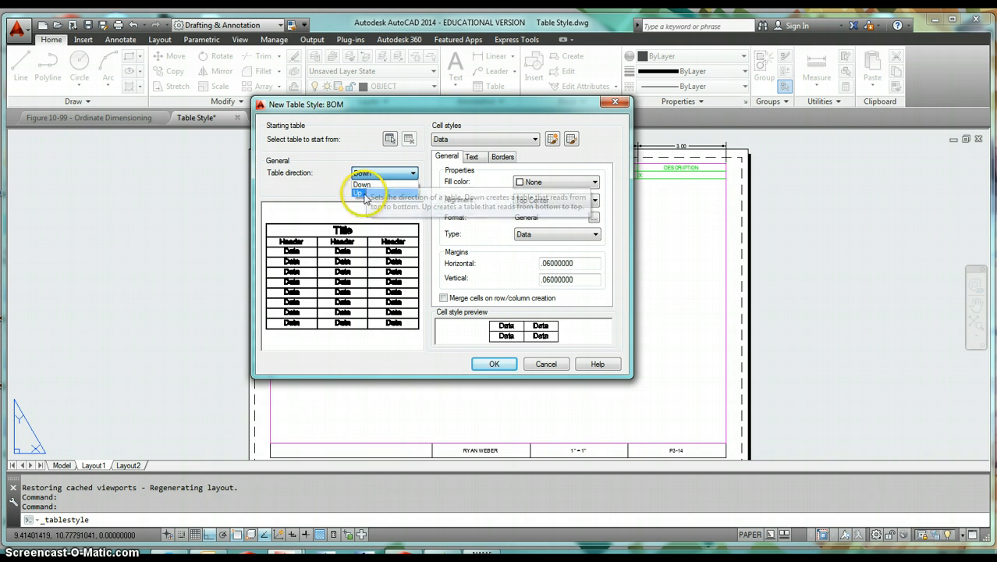
{"action": "left_click", "coordinate": [350, 340]}
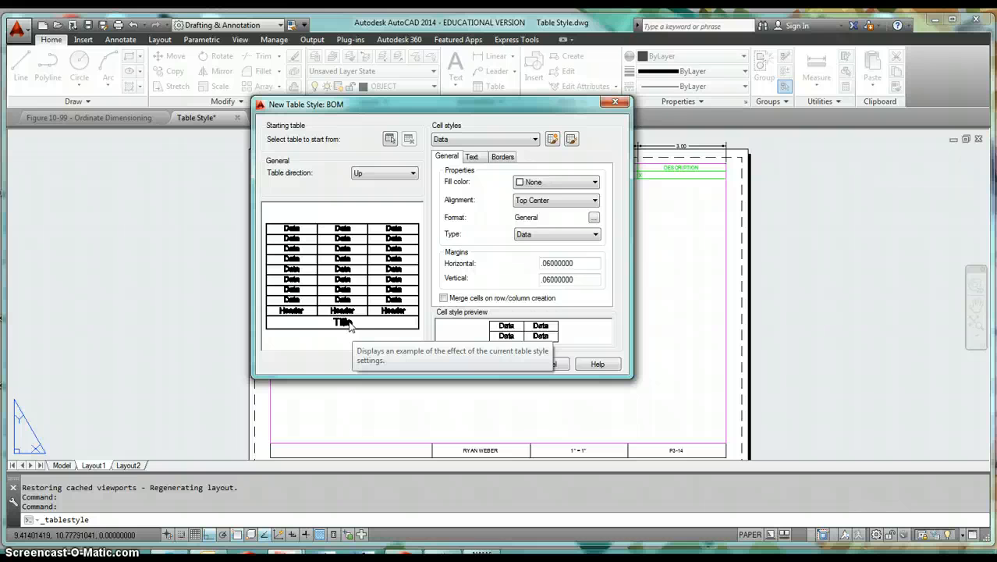
{"action": "left_click", "coordinate": [370, 173]}
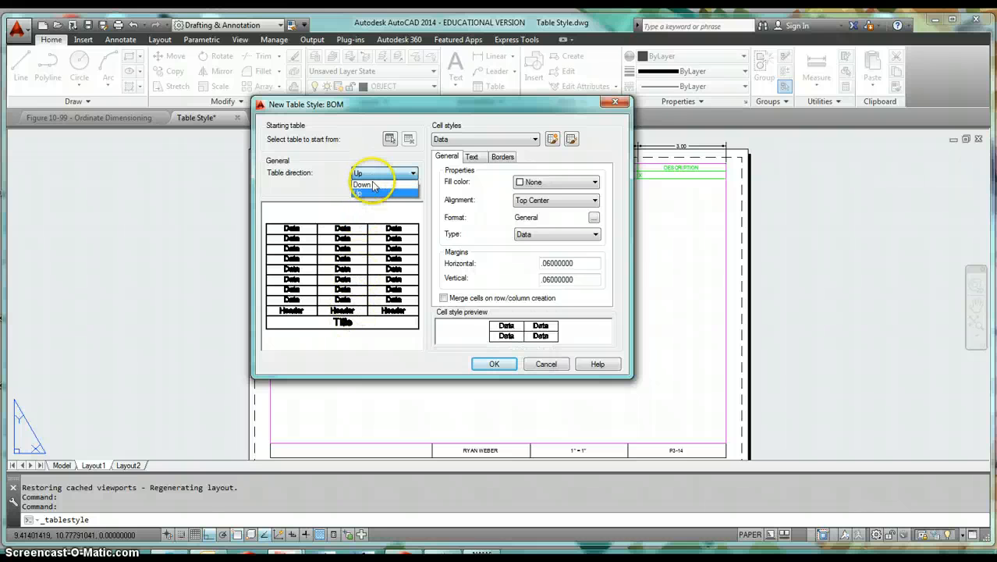
{"action": "left_click", "coordinate": [373, 185]}
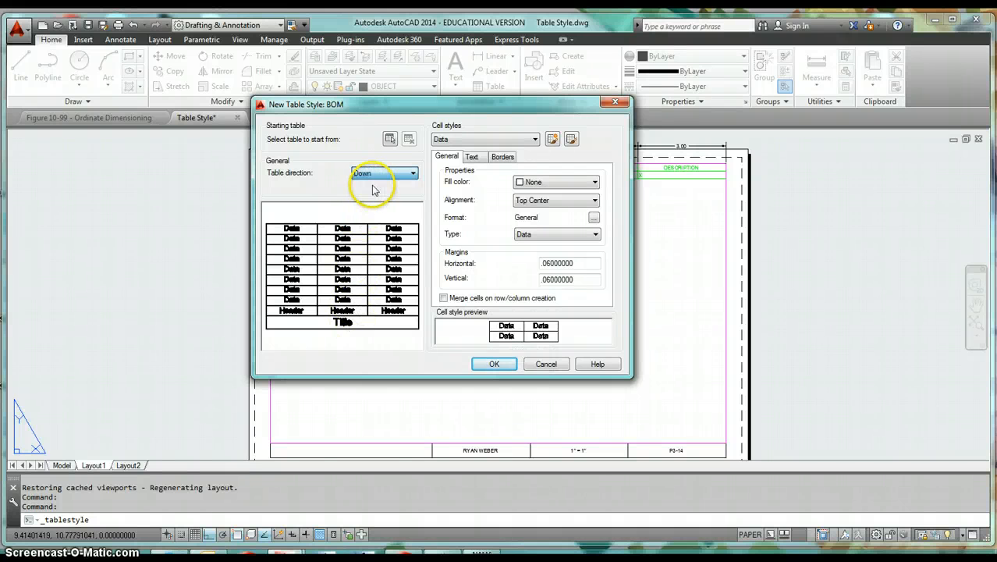
{"action": "left_click", "coordinate": [505, 140]}
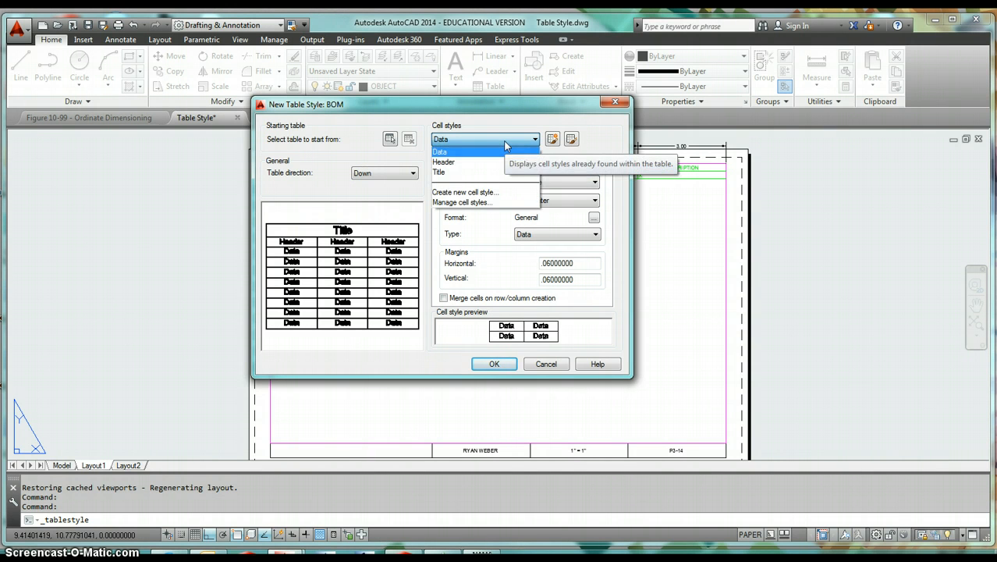
{"action": "left_click", "coordinate": [505, 141]}
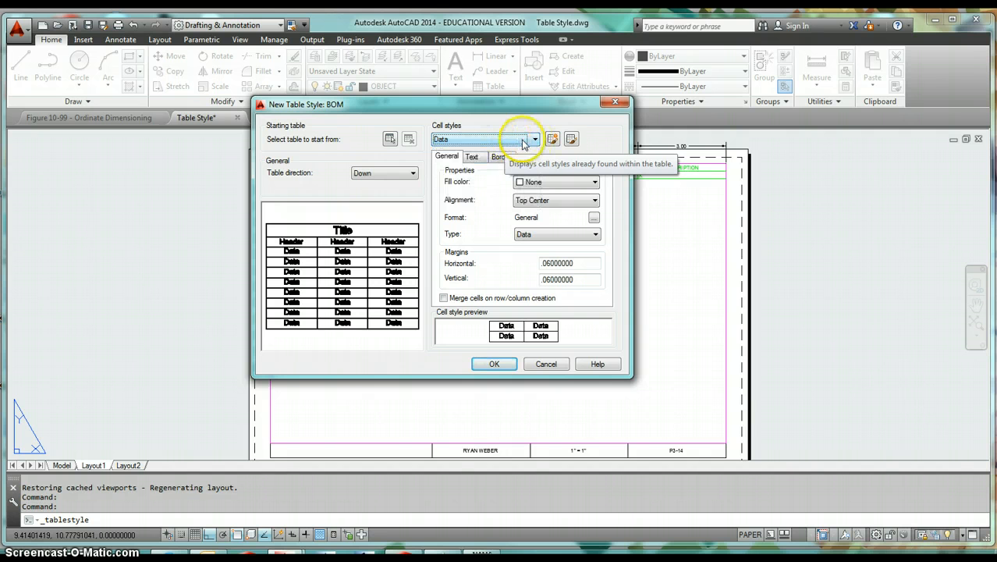
{"action": "left_click", "coordinate": [496, 145]}
{"action": "left_click", "coordinate": [501, 149]}
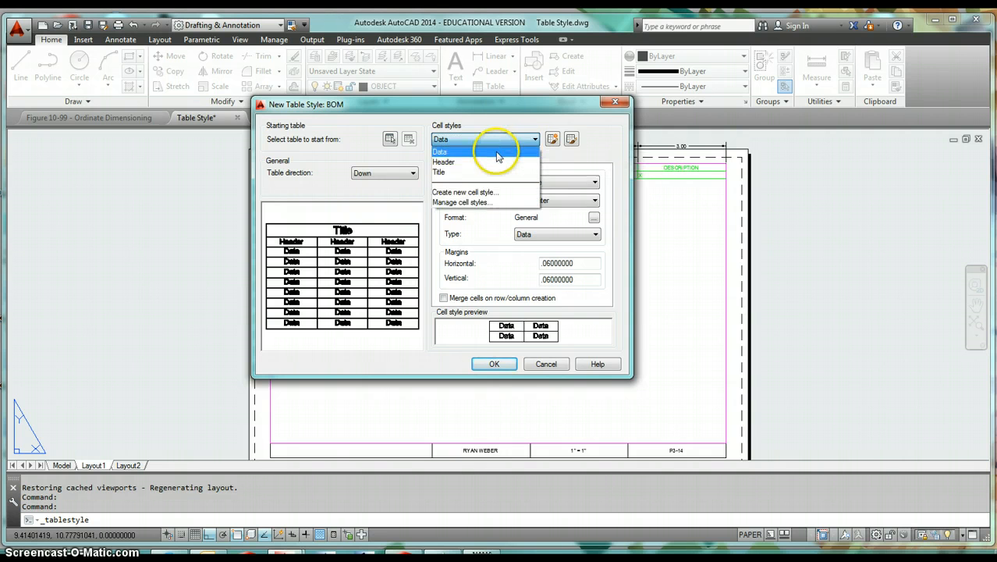
{"action": "left_click", "coordinate": [552, 140]}
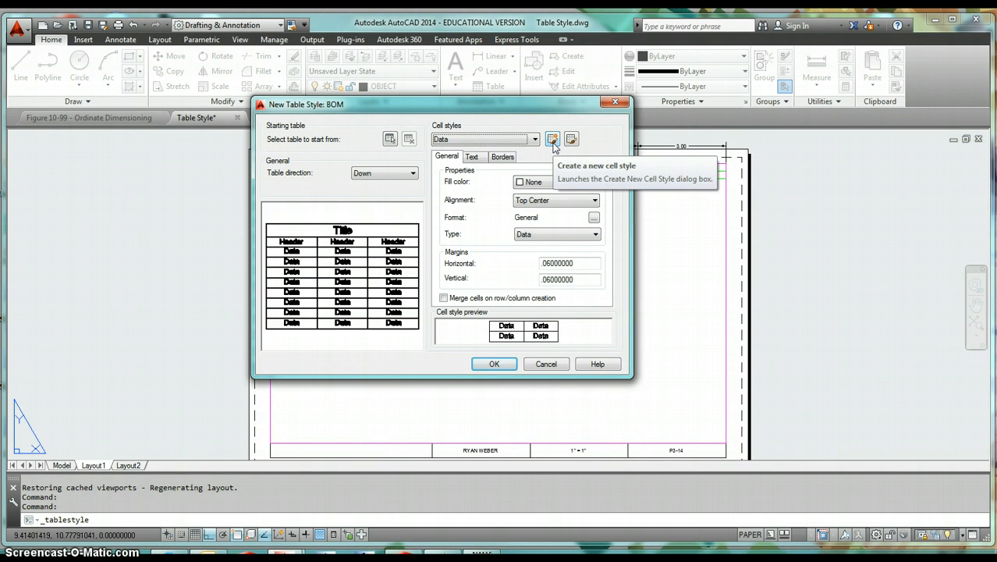
- Create a new cell style named "Data - Centered", starting from the Data cell style
{"action": "left_click", "coordinate": [553, 140]}
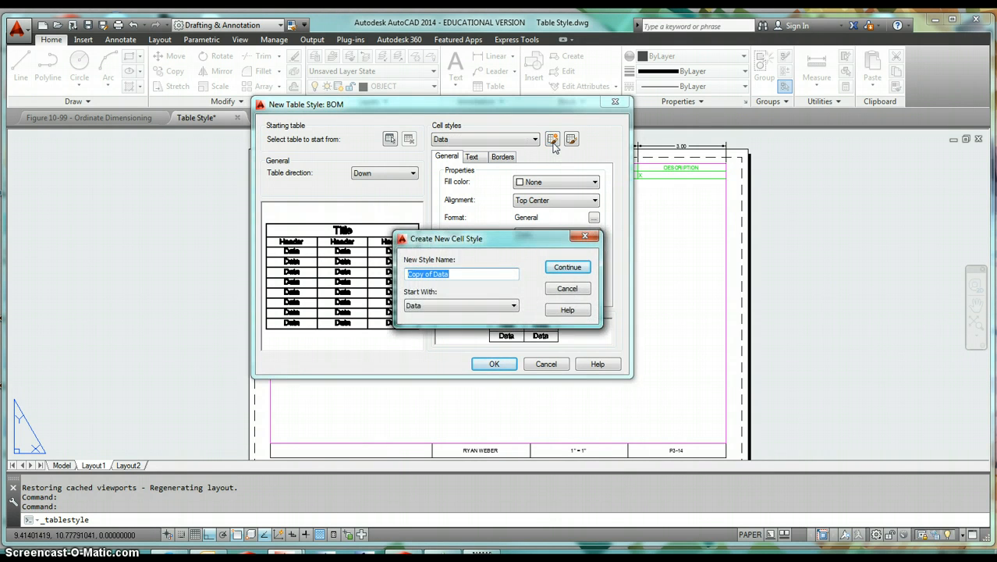
{"action": "type", "text": "Data - Centered"}
{"action": "left_click", "coordinate": [568, 272]}
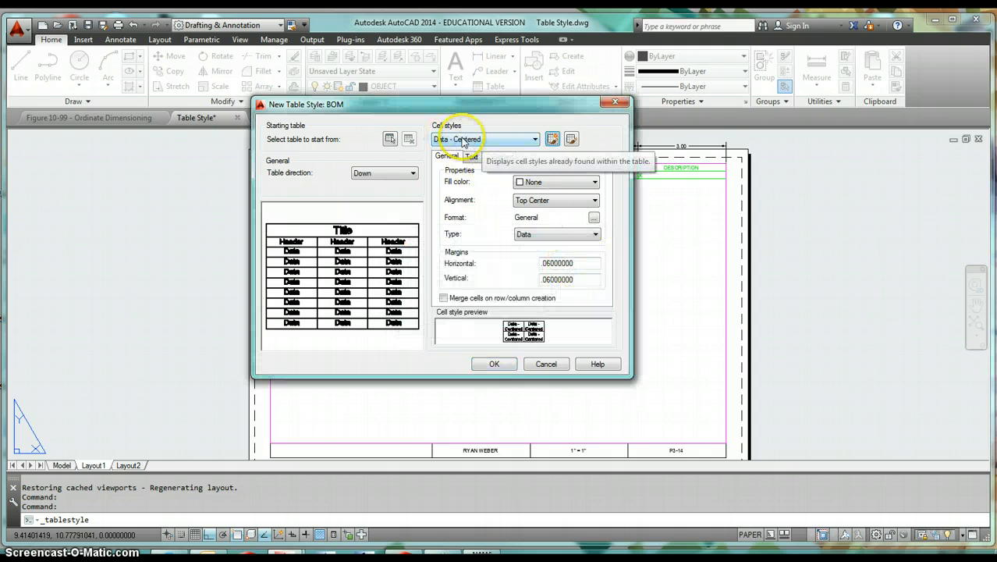
- Set the Data - Centered cell style's alignment to Middle Center, keeping the General data format and the Data type
{"action": "left_click", "coordinate": [528, 201]}
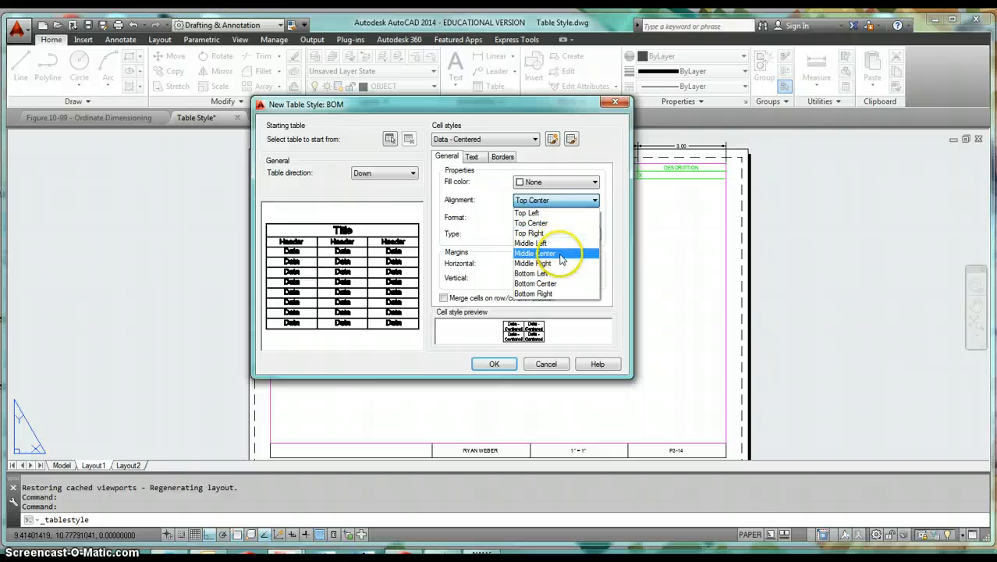
{"action": "left_click", "coordinate": [560, 253]}
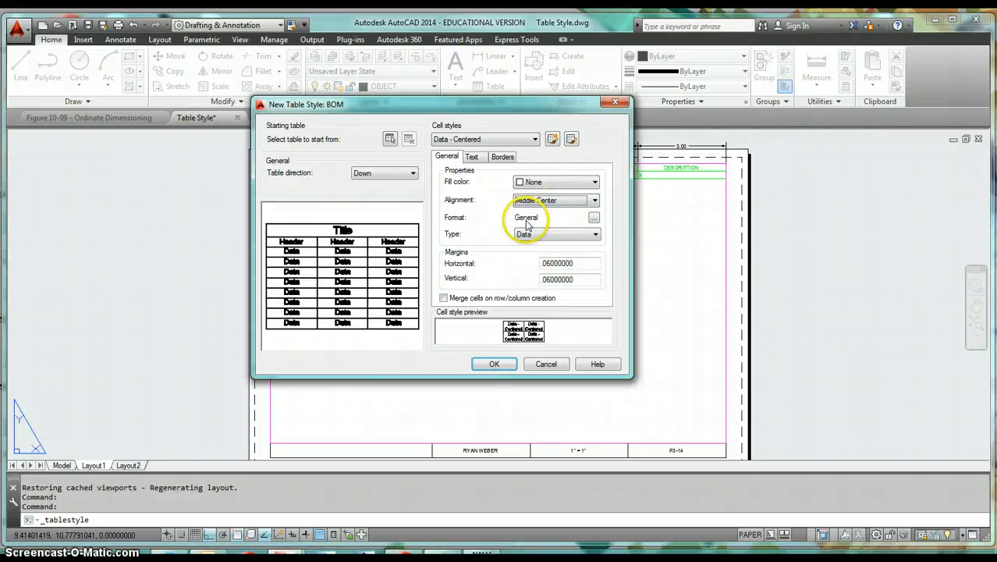
{"action": "left_click", "coordinate": [594, 219]}
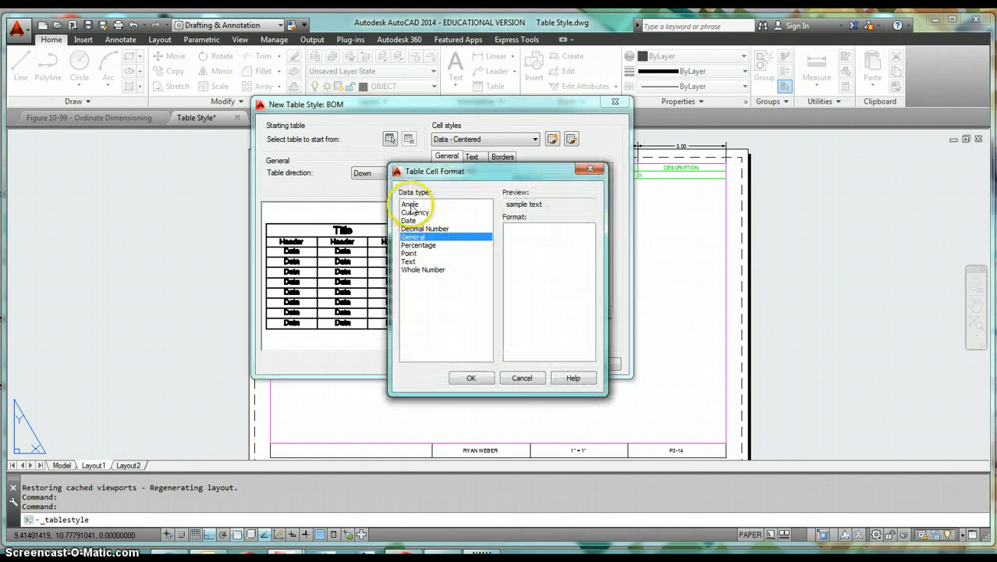
{"action": "left_click", "coordinate": [411, 205]}
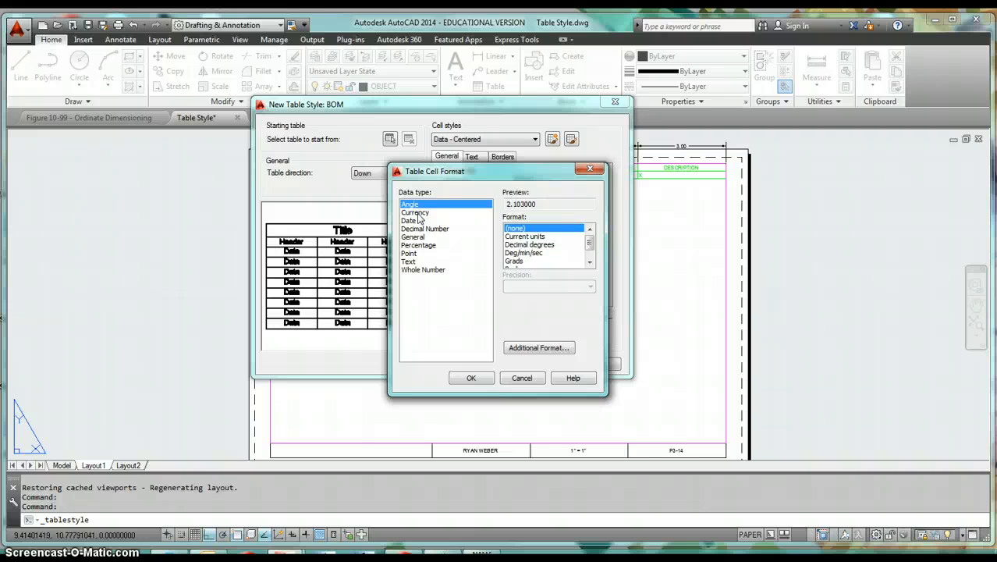
{"action": "left_click", "coordinate": [421, 228]}
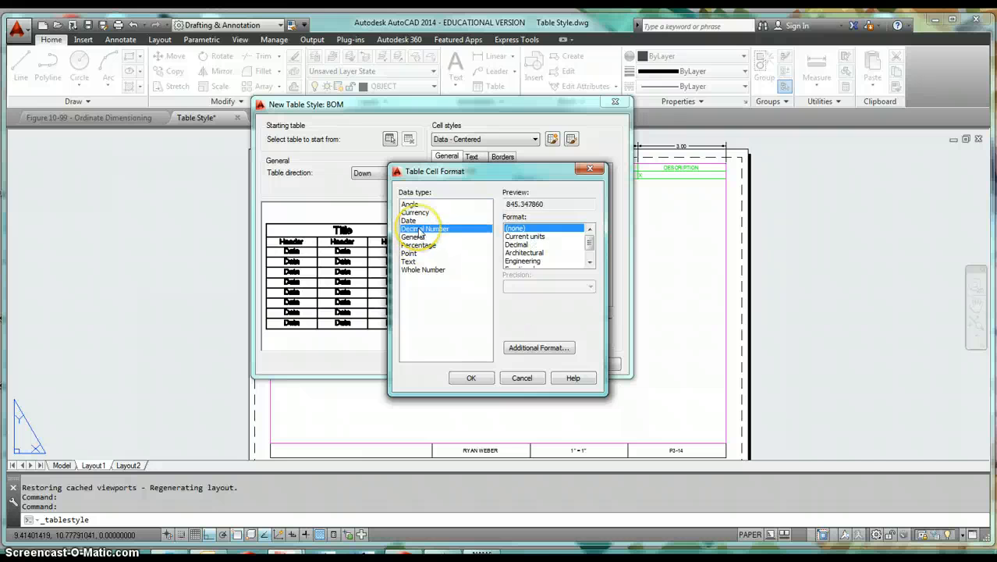
{"action": "left_click", "coordinate": [411, 237]}
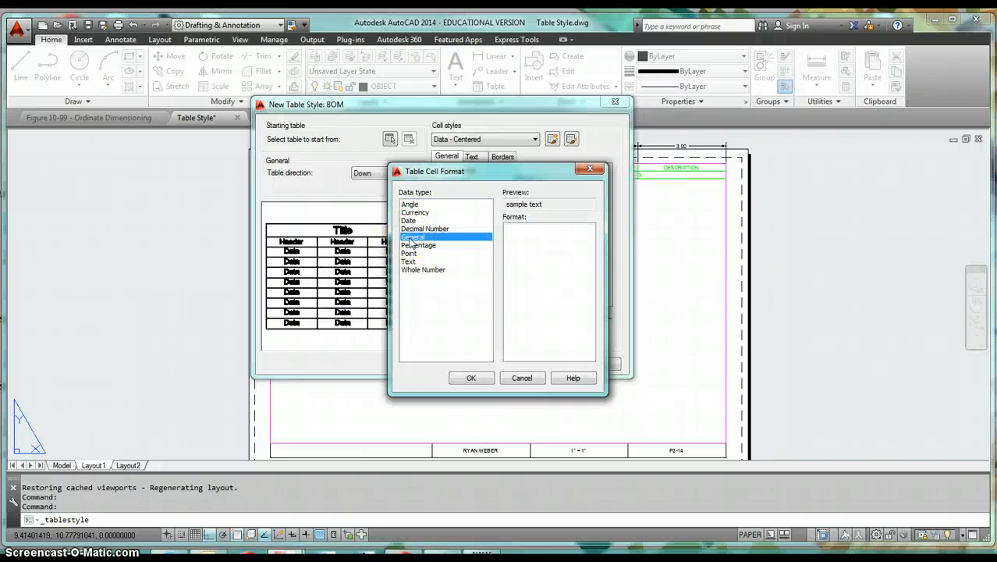
{"action": "left_click", "coordinate": [462, 378]}
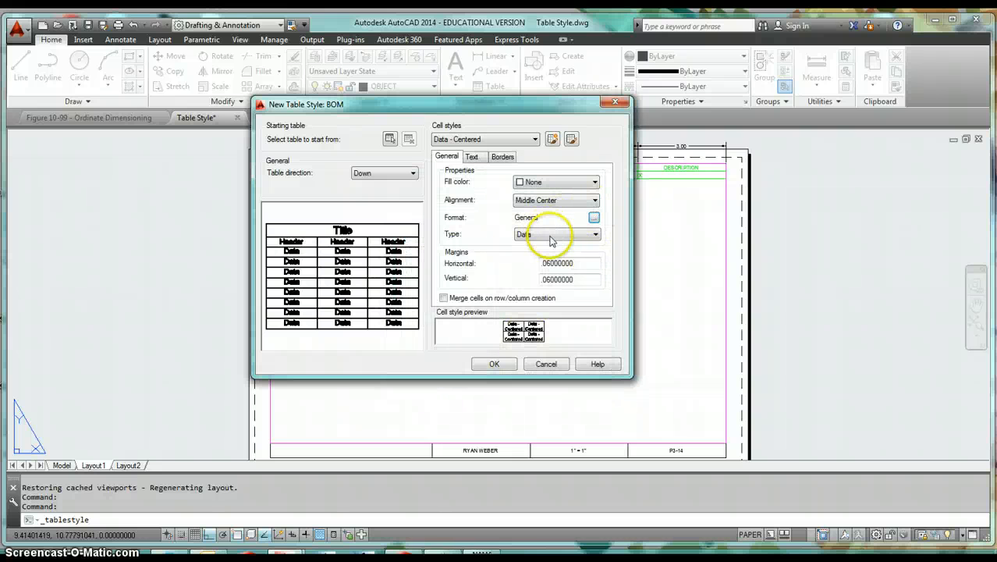
{"action": "left_click", "coordinate": [549, 235]}
{"action": "left_click", "coordinate": [551, 240]}
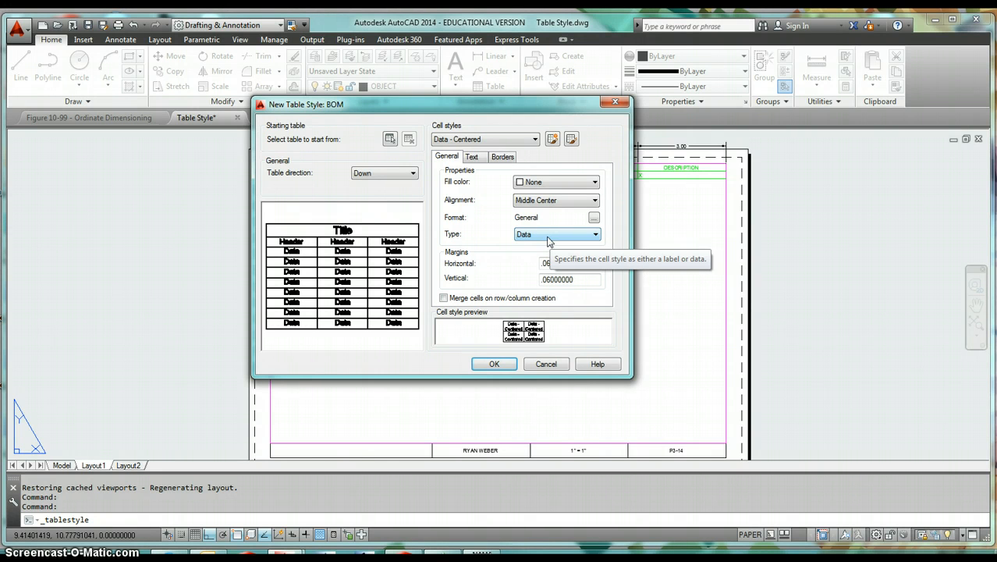
- Set the Data - Centered cell style's horizontal margin to .0625 and its vertical margin to 0
{"action": "left_click", "coordinate": [554, 262]}
{"action": "left_click", "coordinate": [585, 262]}
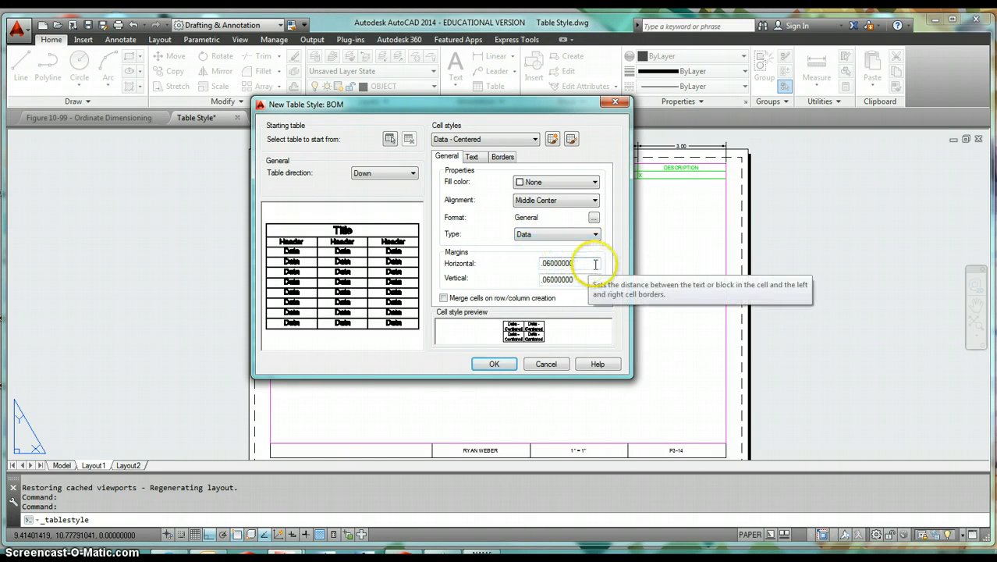
{"action": "double_click", "coordinate": [588, 264]}
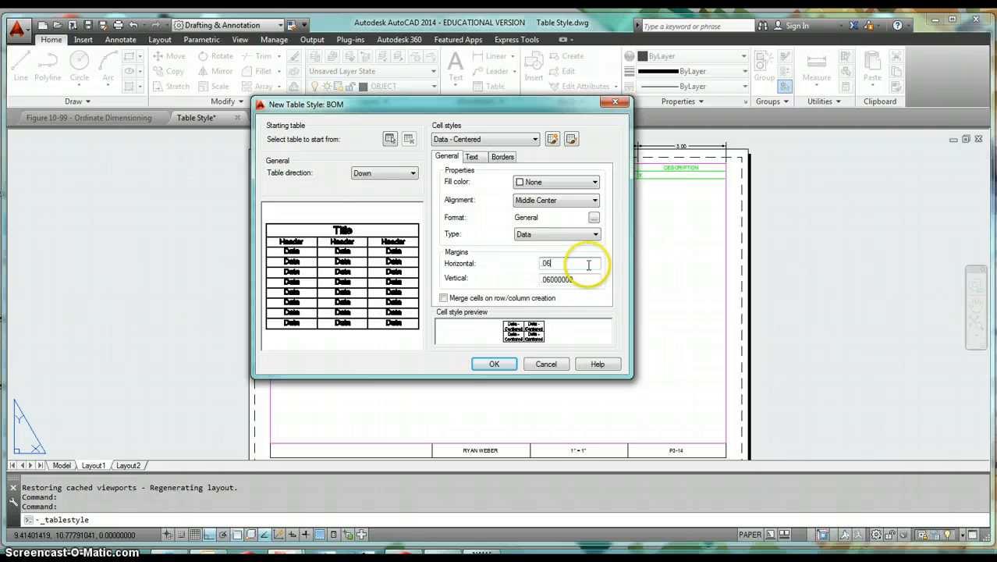
{"action": "double_click", "coordinate": [590, 280]}
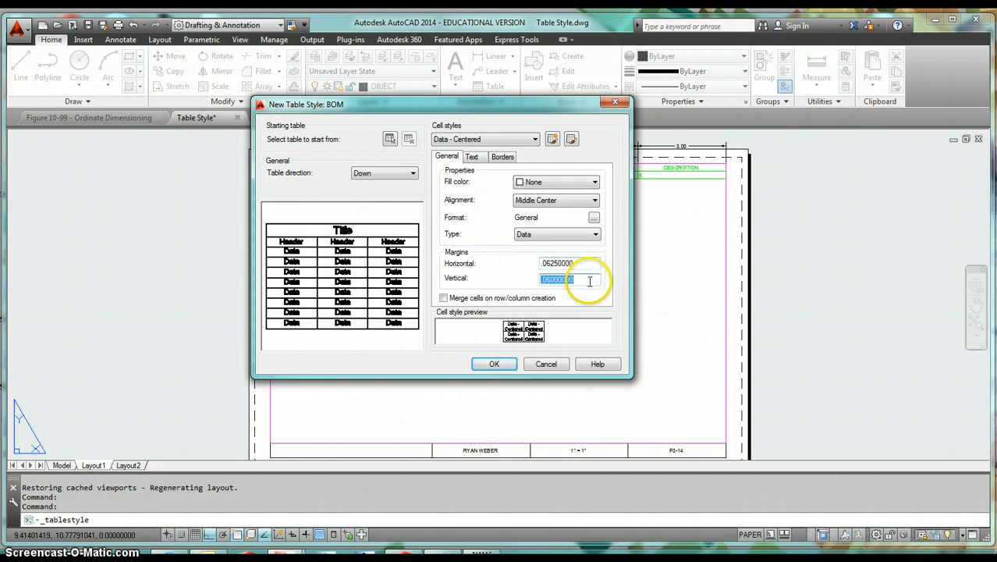
{"action": "type", "text": "0"}
{"action": "left_click", "coordinate": [591, 263]}
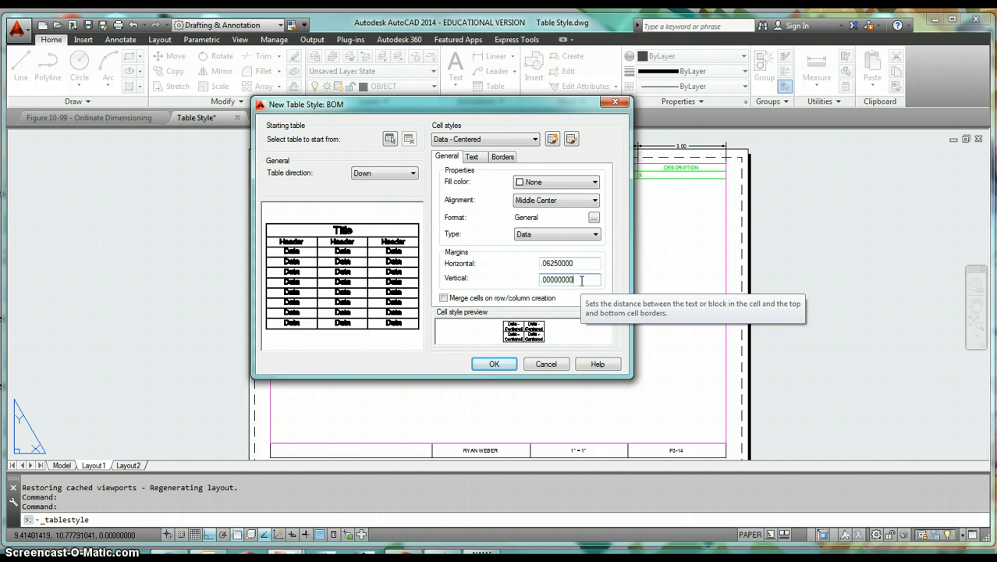
- Give Data - Centered the SATC - Associative text style with a .125 text height, and apply the ByBlock border properties to all borders
{"action": "left_click", "coordinate": [477, 157]}
{"action": "left_click", "coordinate": [555, 184]}
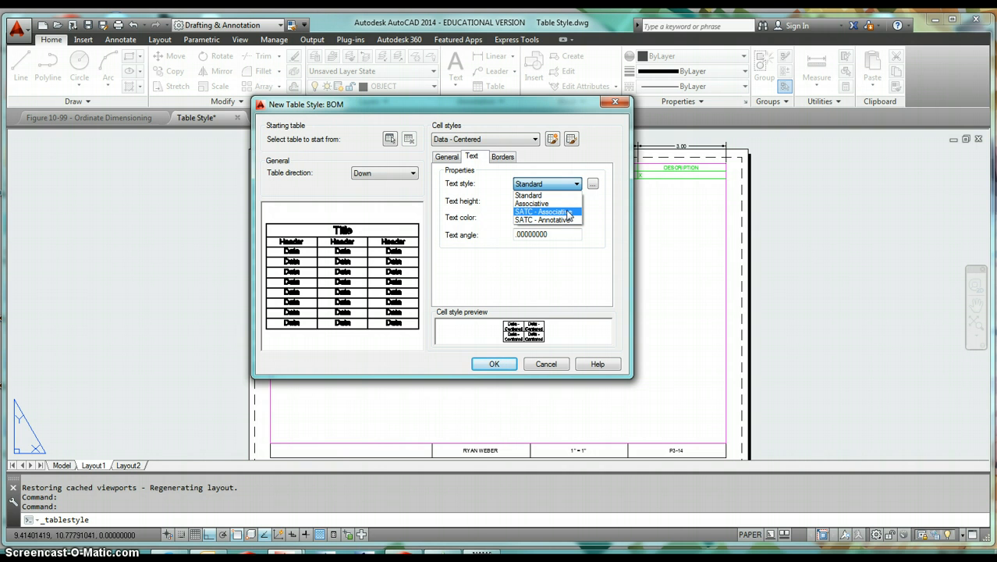
{"action": "left_click", "coordinate": [575, 213]}
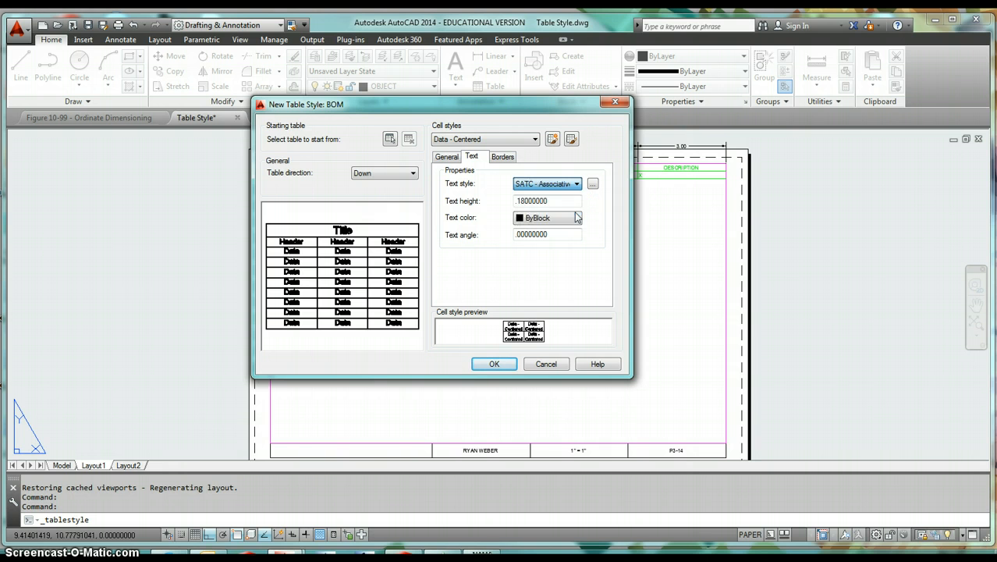
{"action": "double_click", "coordinate": [559, 201]}
{"action": "type", "text": ".125"}
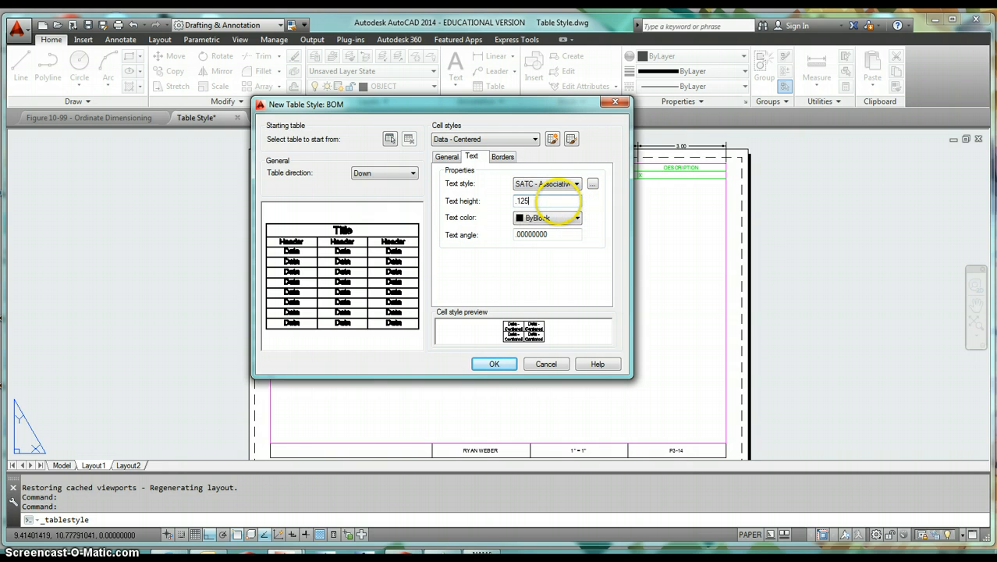
{"action": "left_click", "coordinate": [563, 234]}
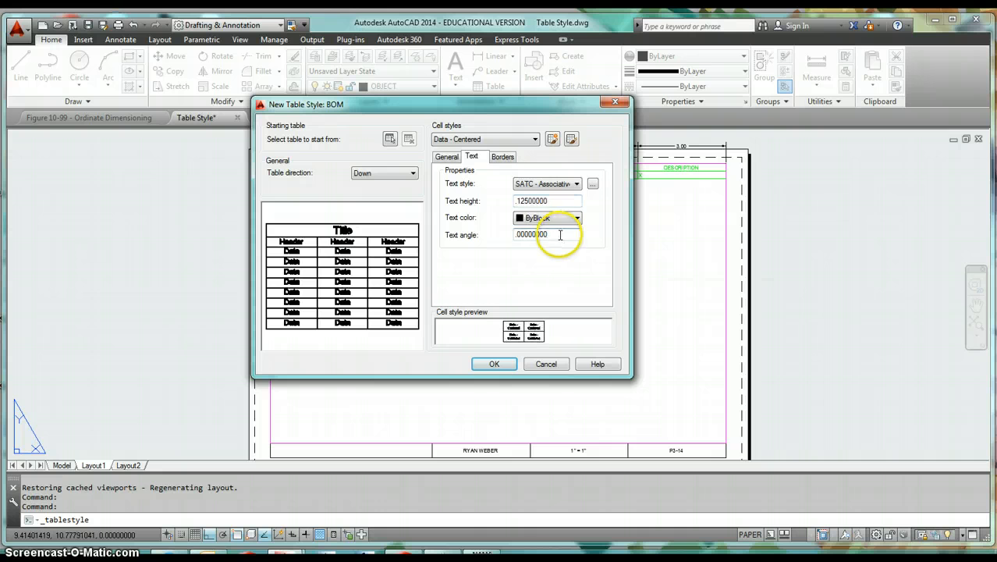
{"action": "left_click", "coordinate": [502, 157]}
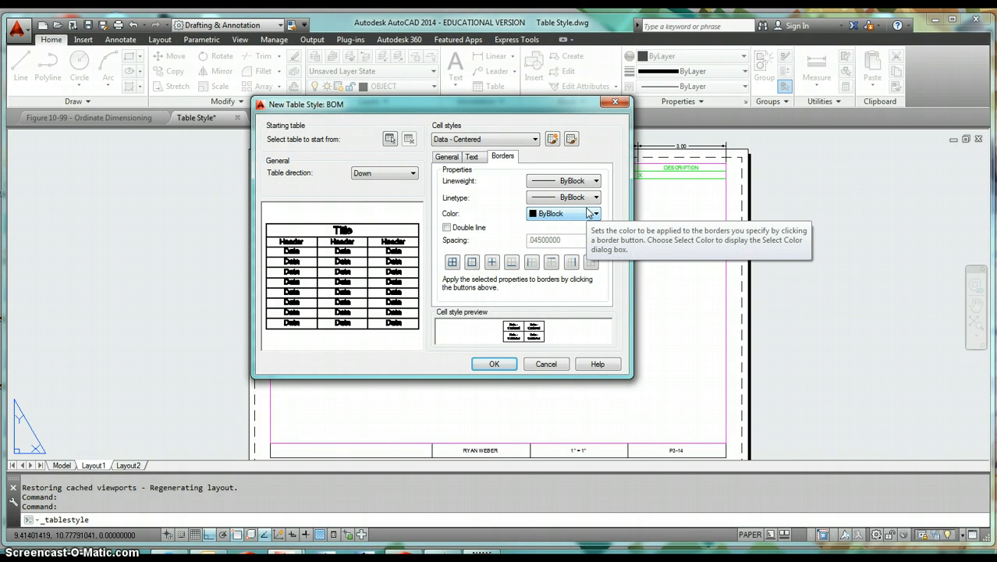
{"action": "left_click", "coordinate": [454, 266]}
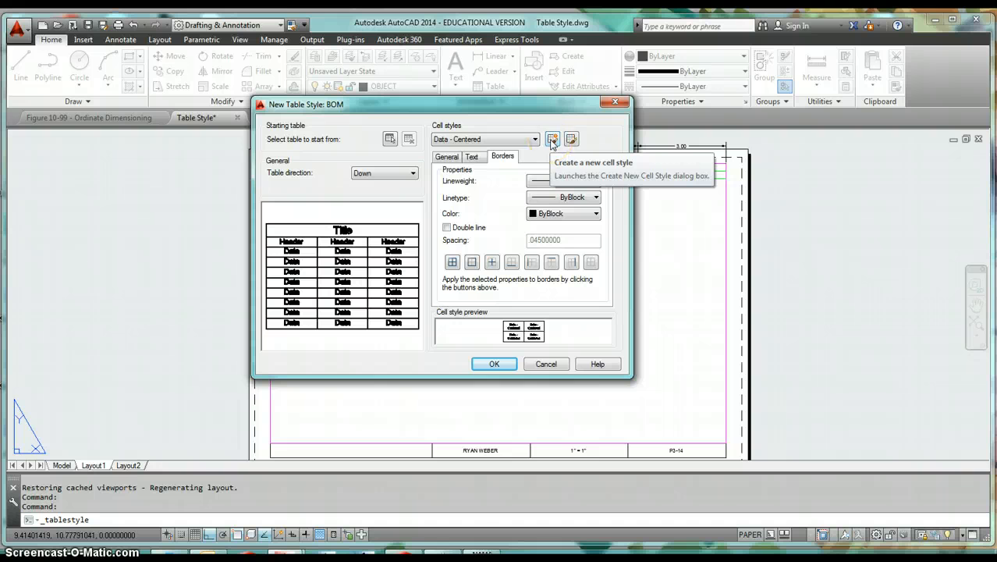
- Create a new cell style named "Data - Left Justified", starting from the Data - Centered cell style
{"action": "left_click", "coordinate": [551, 140]}
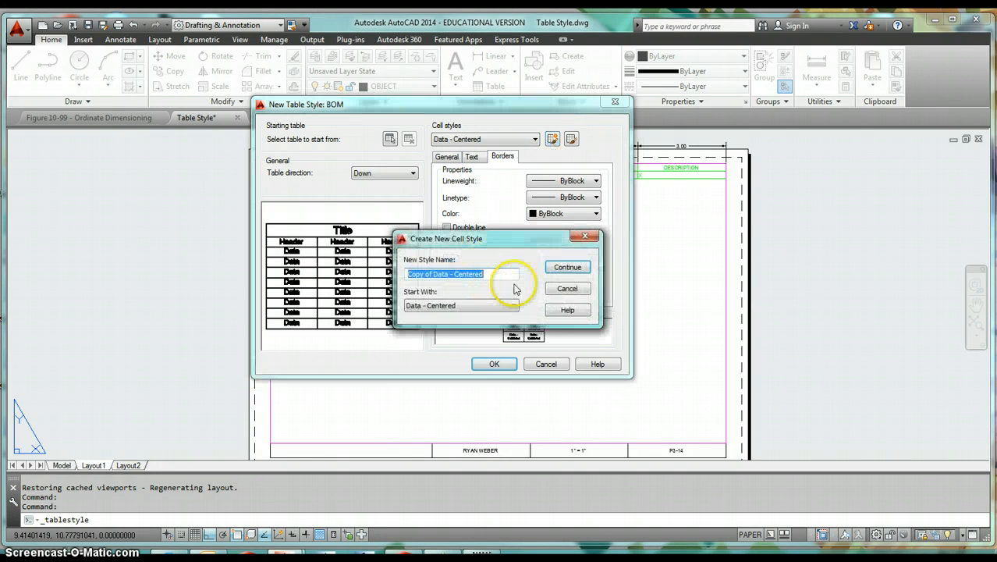
{"action": "type", "text": "Data - Left Justified"}
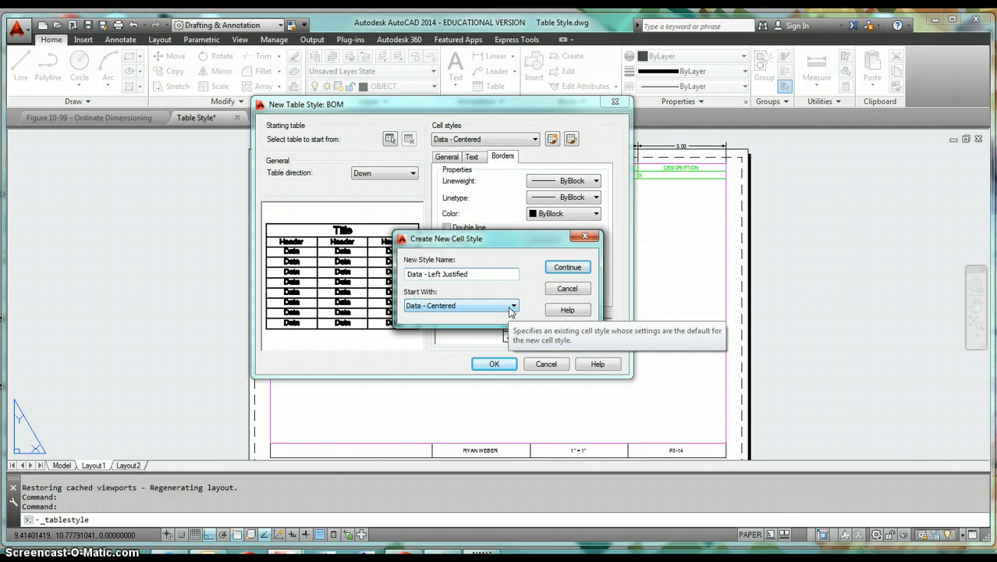
{"action": "left_click", "coordinate": [566, 268]}
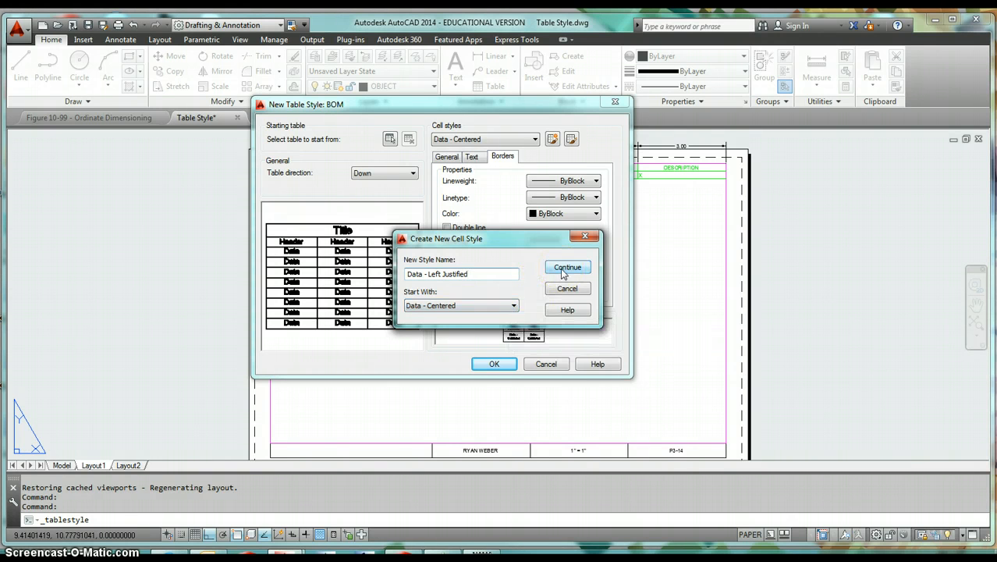
{"action": "left_click", "coordinate": [567, 267]}
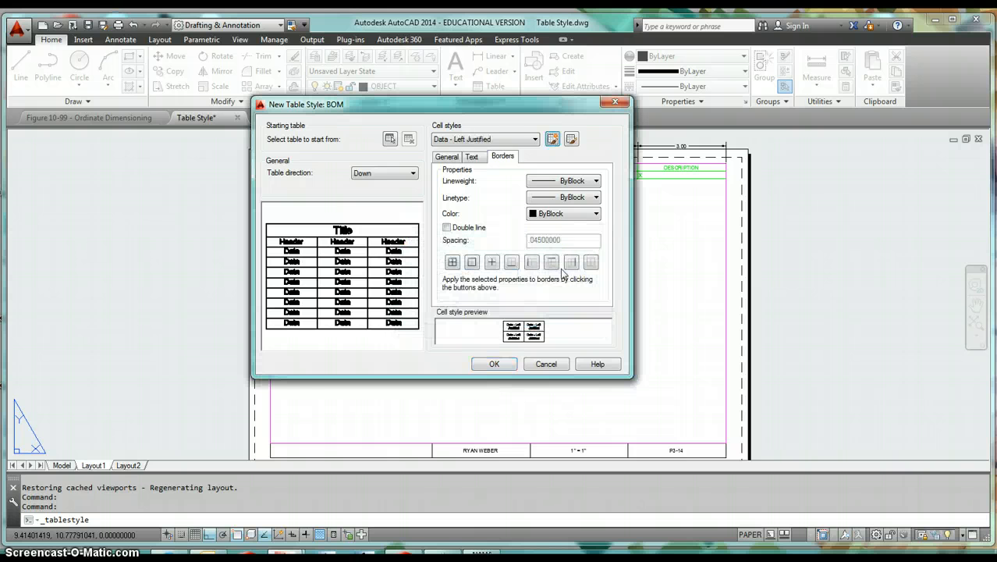
- Set the Data - Left Justified cell style's alignment to Middle Left and accept the BOM table style's settings
{"action": "left_click", "coordinate": [448, 156]}
{"action": "left_click", "coordinate": [567, 201]}
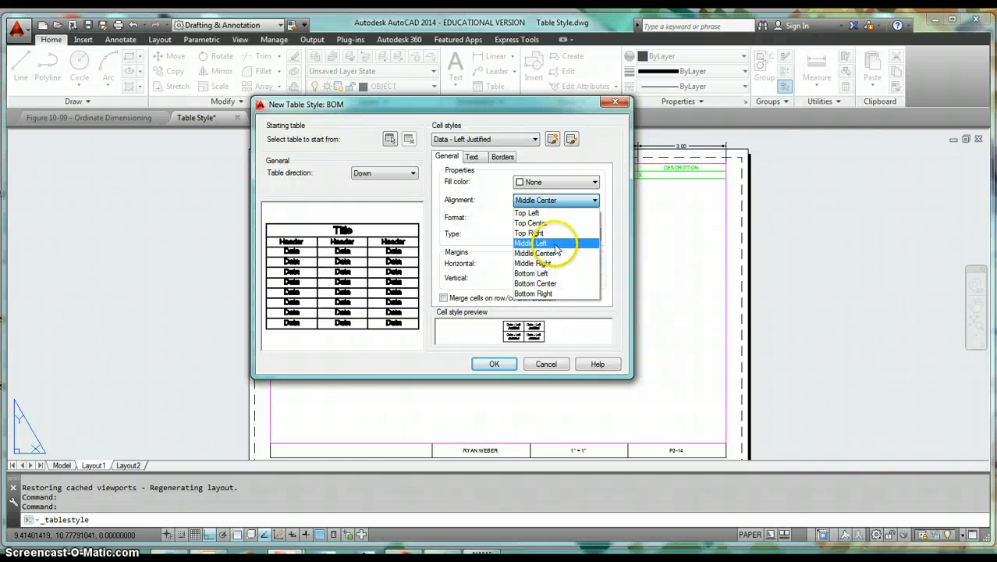
{"action": "left_click", "coordinate": [555, 242]}
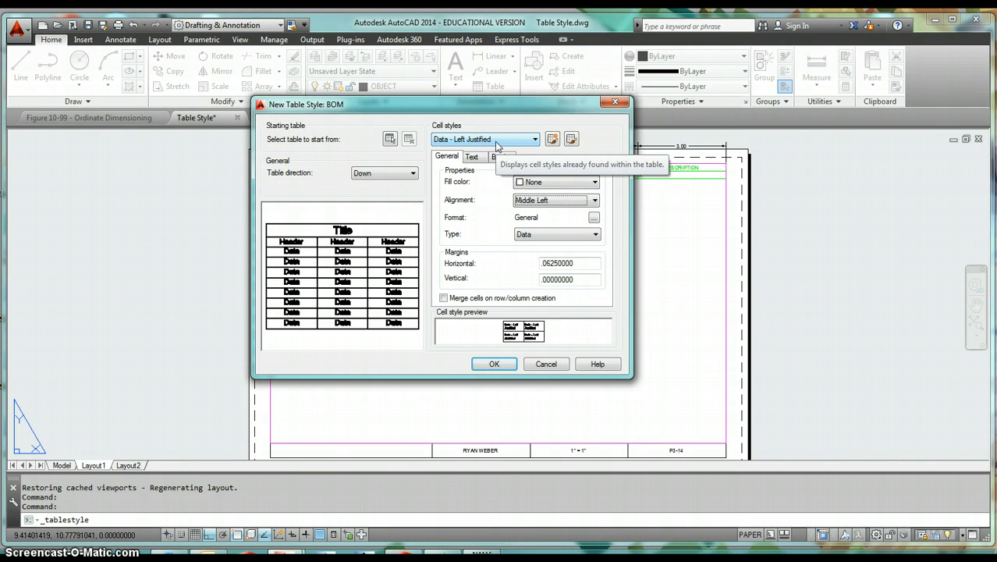
{"action": "left_click", "coordinate": [494, 364]}
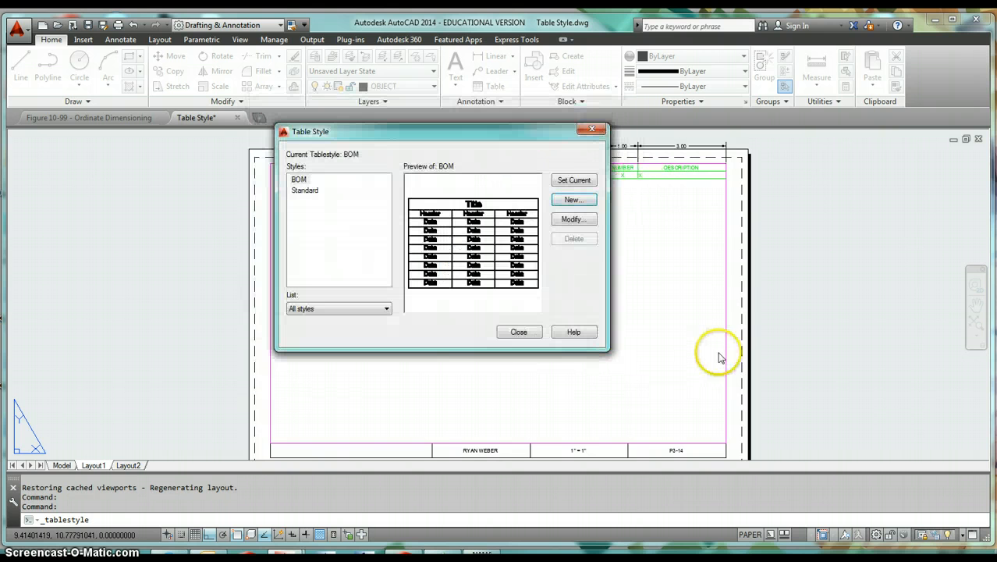
- Make BOM the current table style and finish managing table styles
{"action": "left_click", "coordinate": [300, 180]}
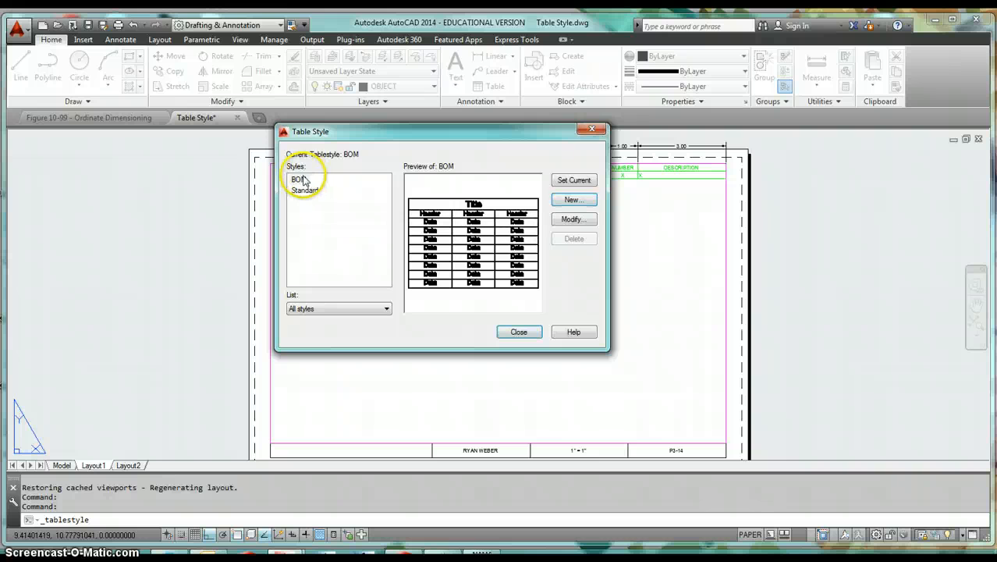
{"action": "left_click", "coordinate": [573, 180]}
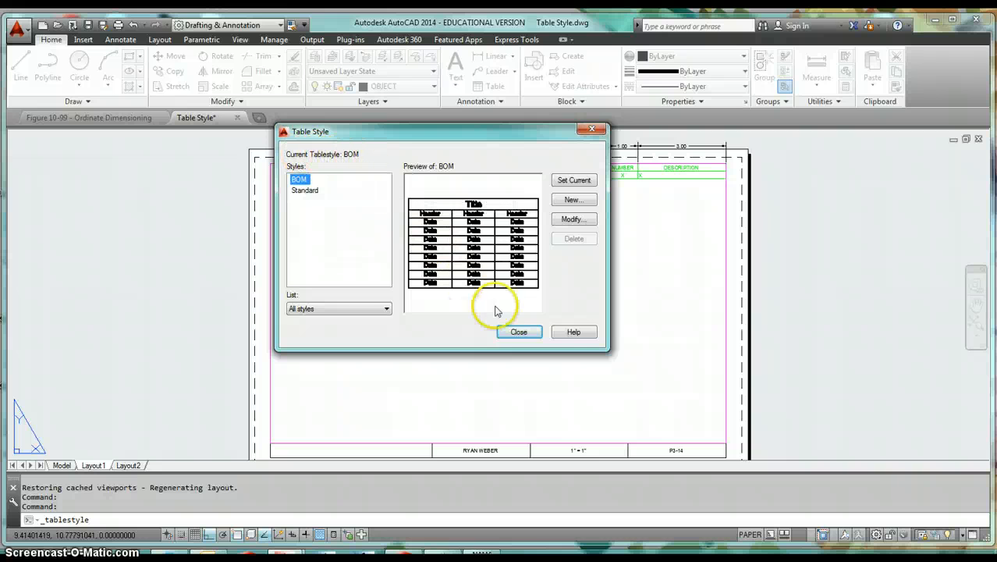
{"action": "left_click", "coordinate": [518, 332]}
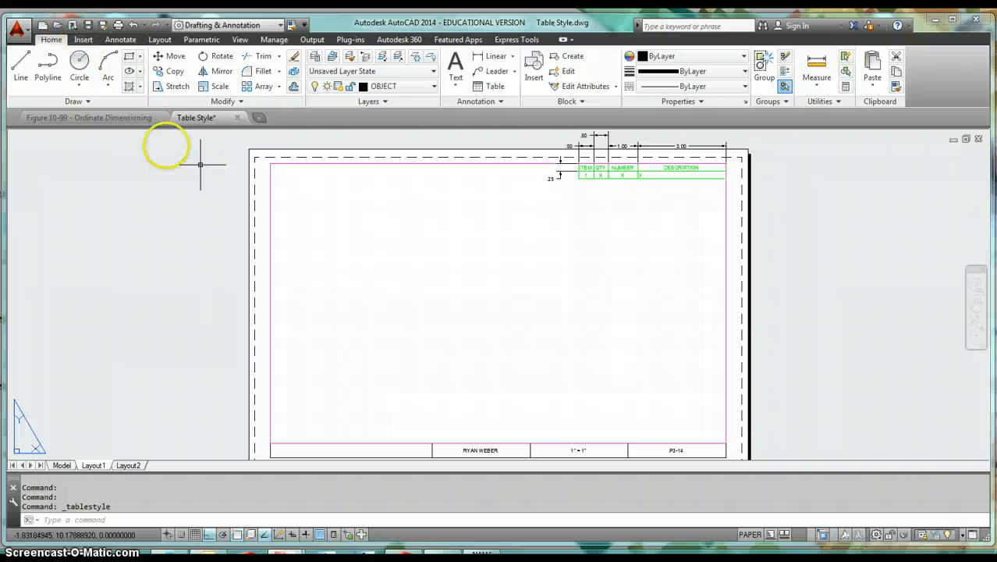
{"action": "left_click", "coordinate": [103, 27]}
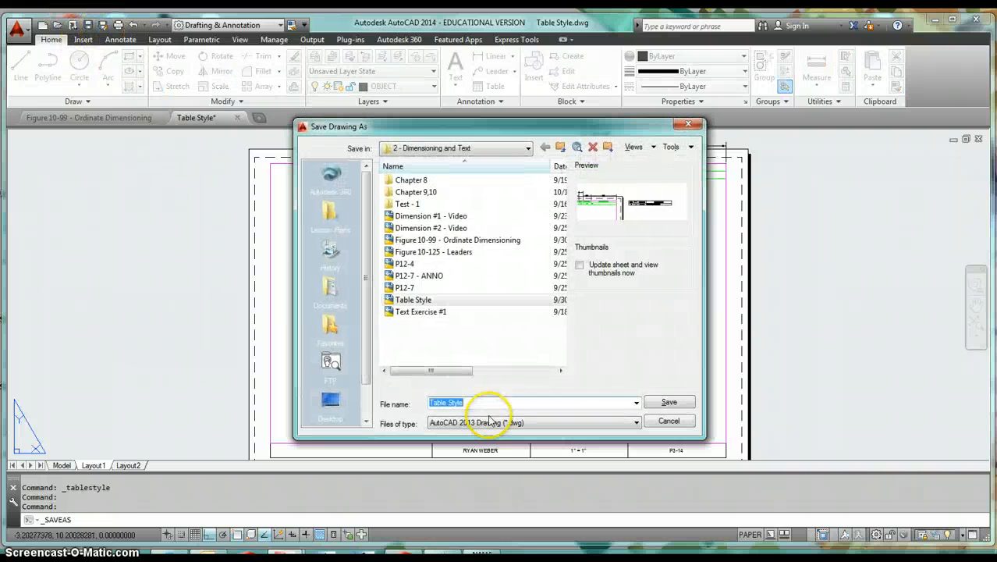
{"action": "left_click", "coordinate": [499, 422]}
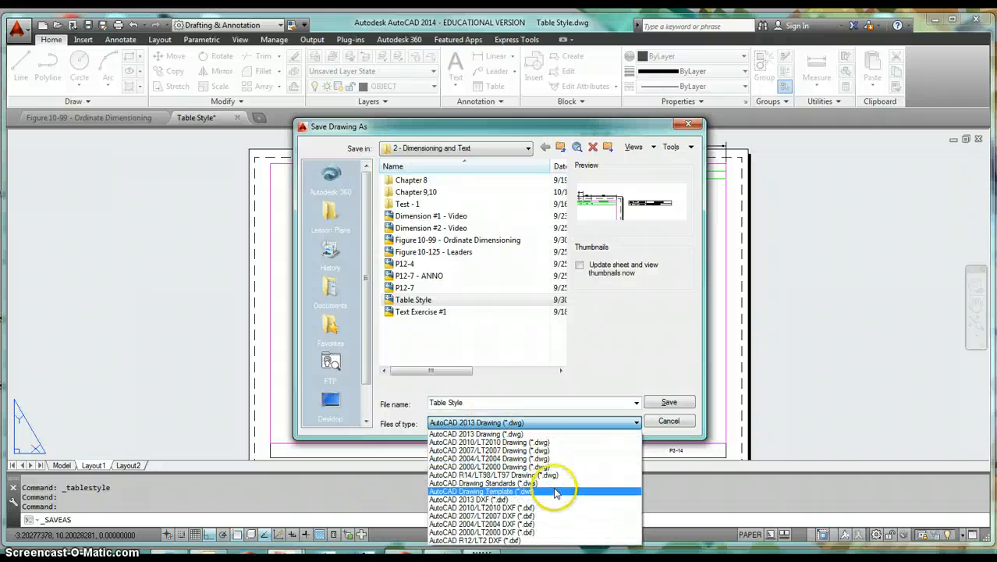
{"action": "left_click", "coordinate": [550, 491]}
{"action": "left_click", "coordinate": [437, 204]}
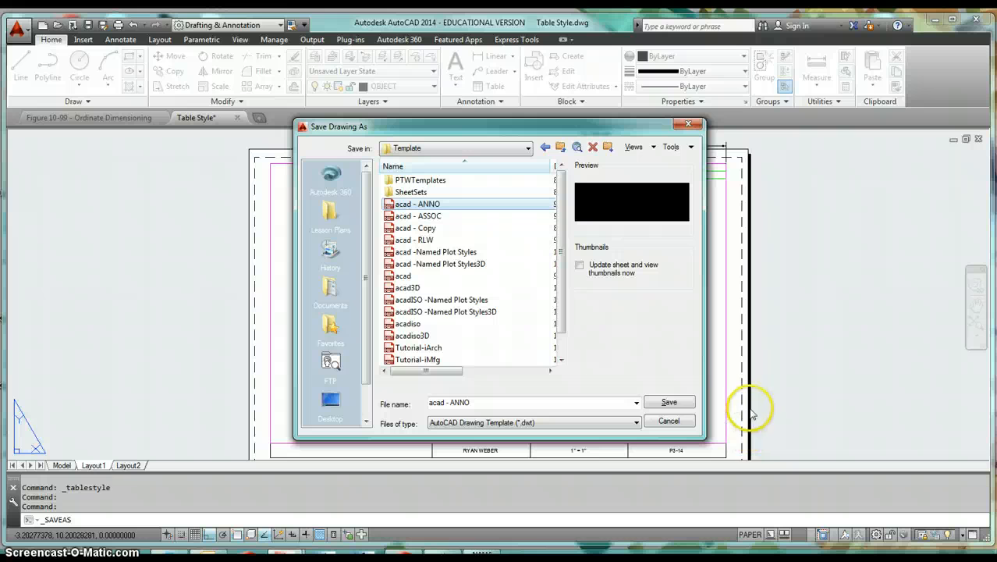
{"action": "left_click", "coordinate": [669, 422]}
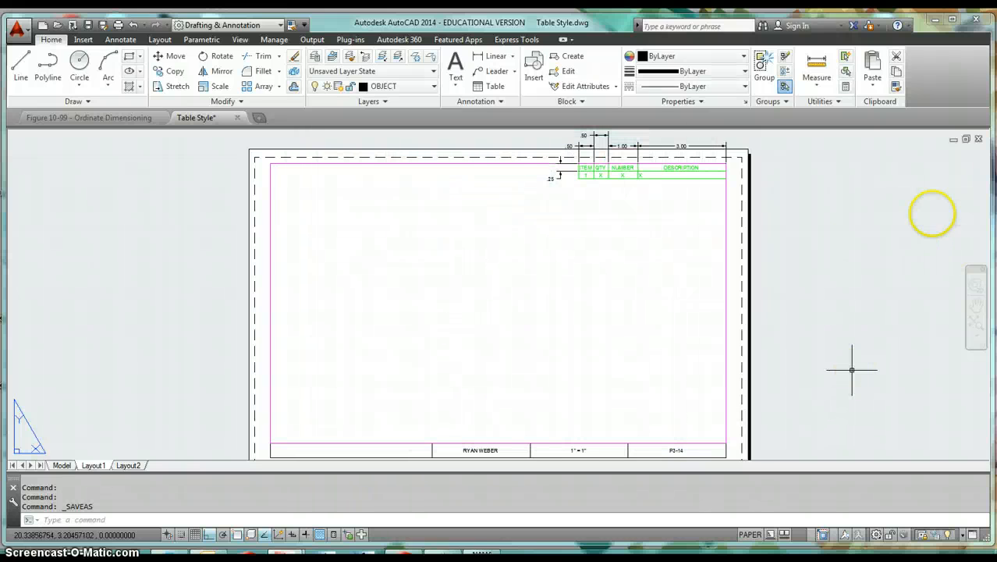